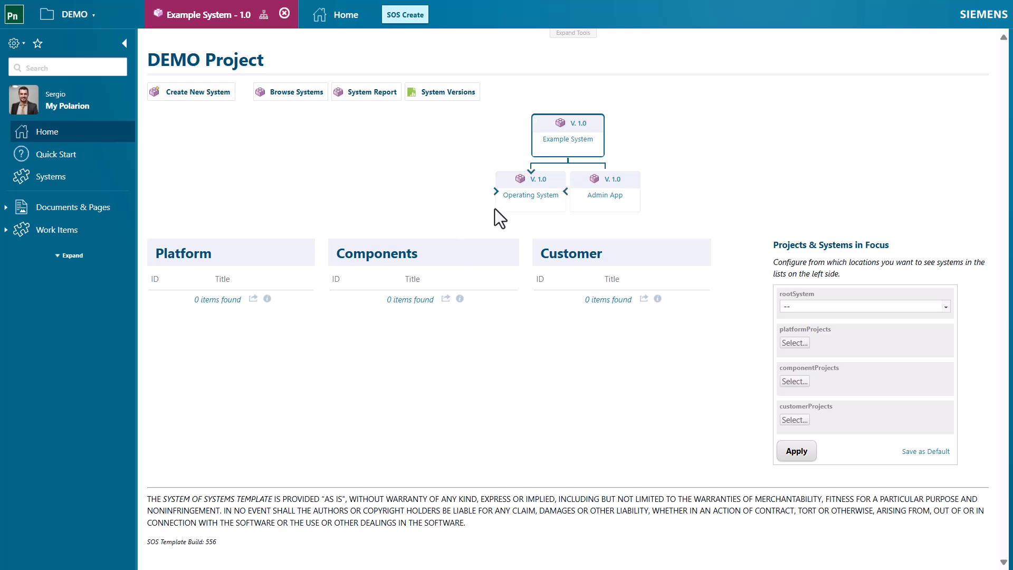
Set up a new version of Example System 1.0 with a new Admin App version, reusing the existing Operating System
left_click(575, 145)
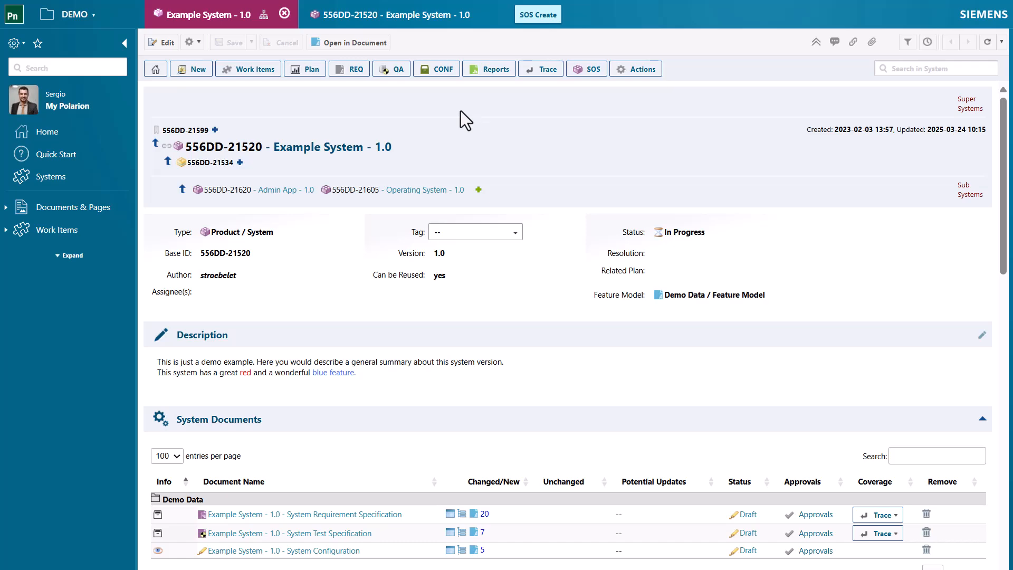
left_click(444, 77)
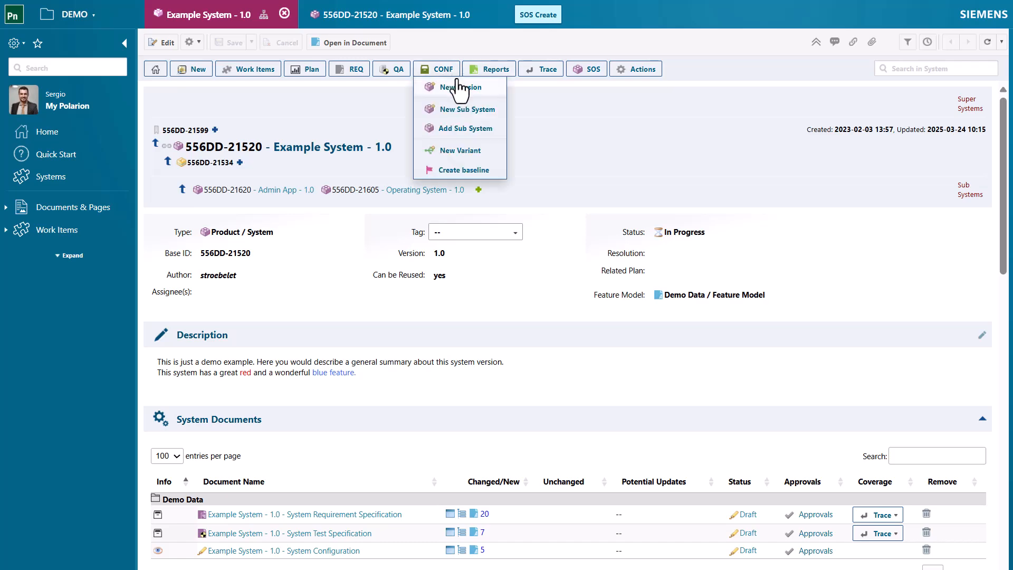
left_click(470, 93)
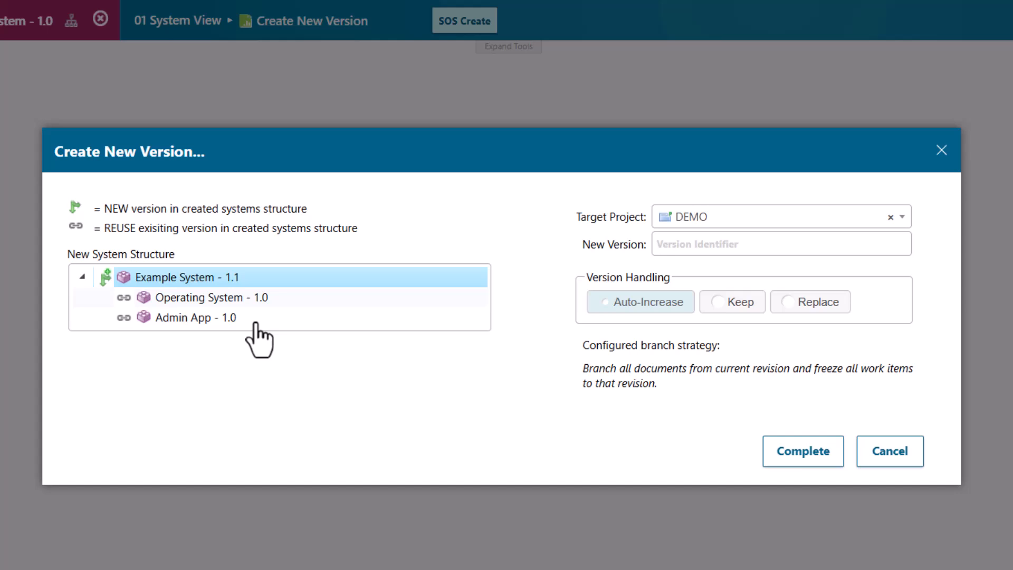
left_click(256, 323)
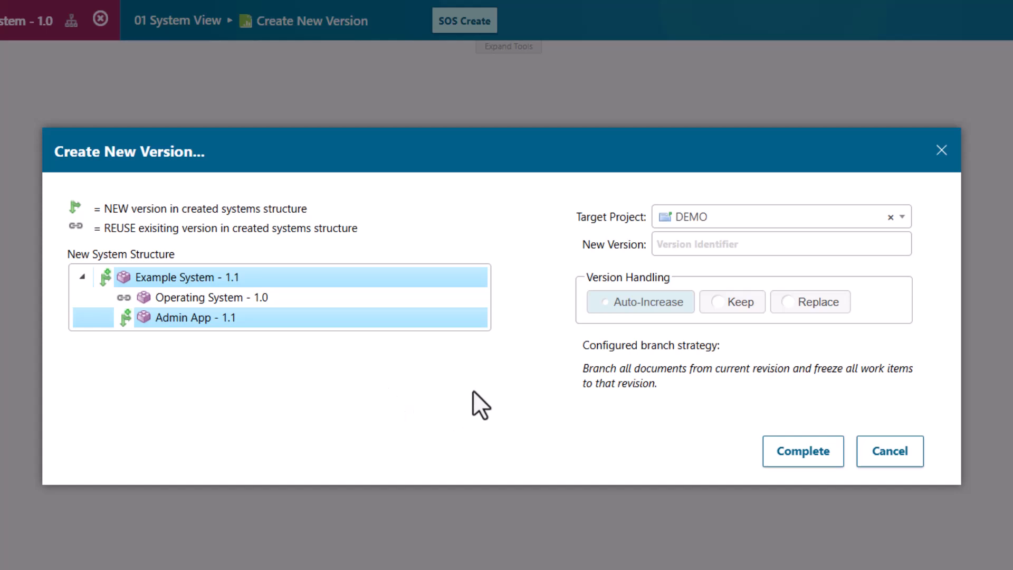
Try the version identifier "test" with Replace and Auto-Increase handling, then clear the identifier while keeping Auto-Increase
left_click(790, 305)
left_click(717, 245)
type("test")
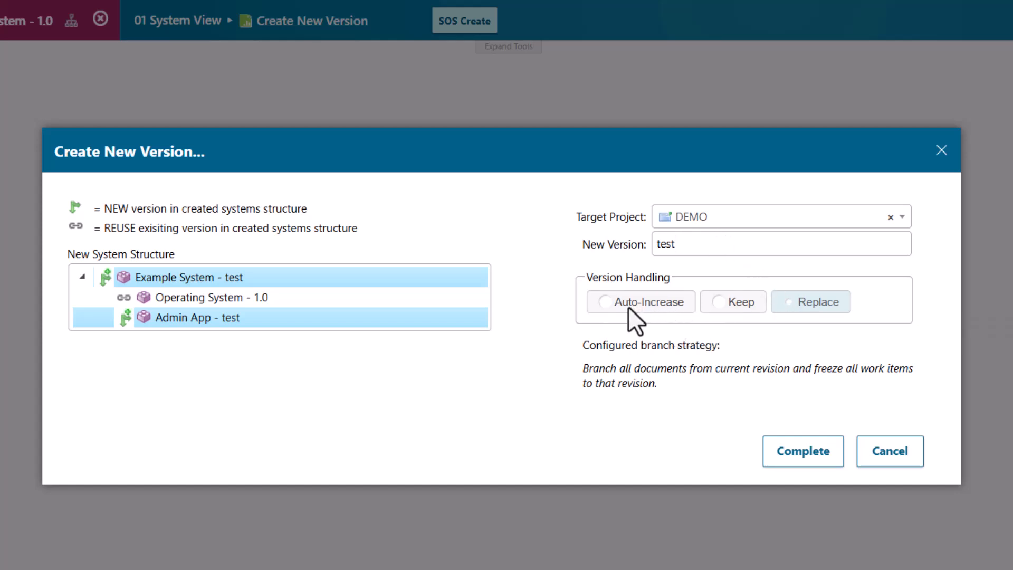
left_click(612, 309)
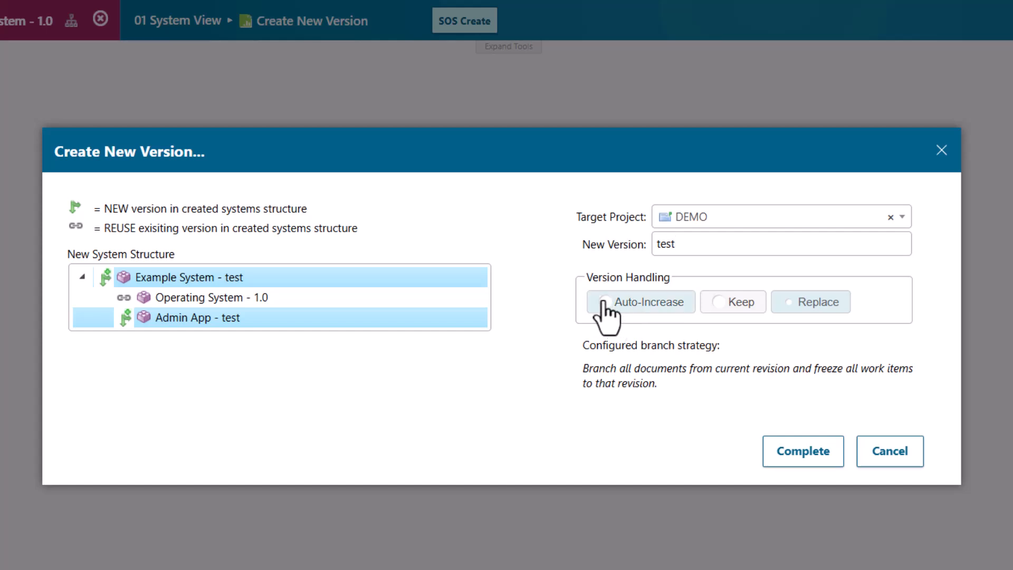
double_click(697, 247)
key("BackSpace")
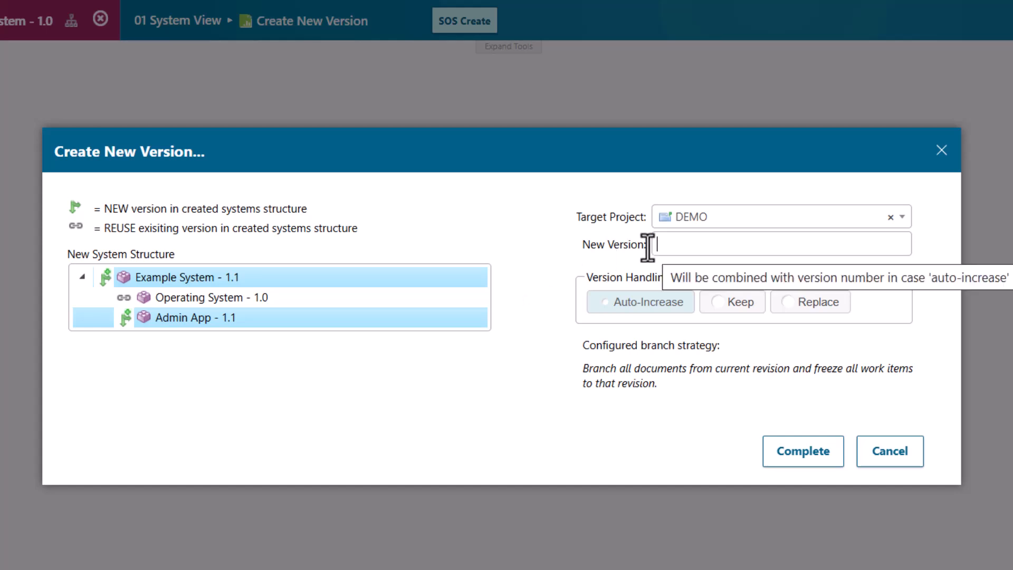
Complete the new version creation and open the created Example System 1.1
left_click(792, 457)
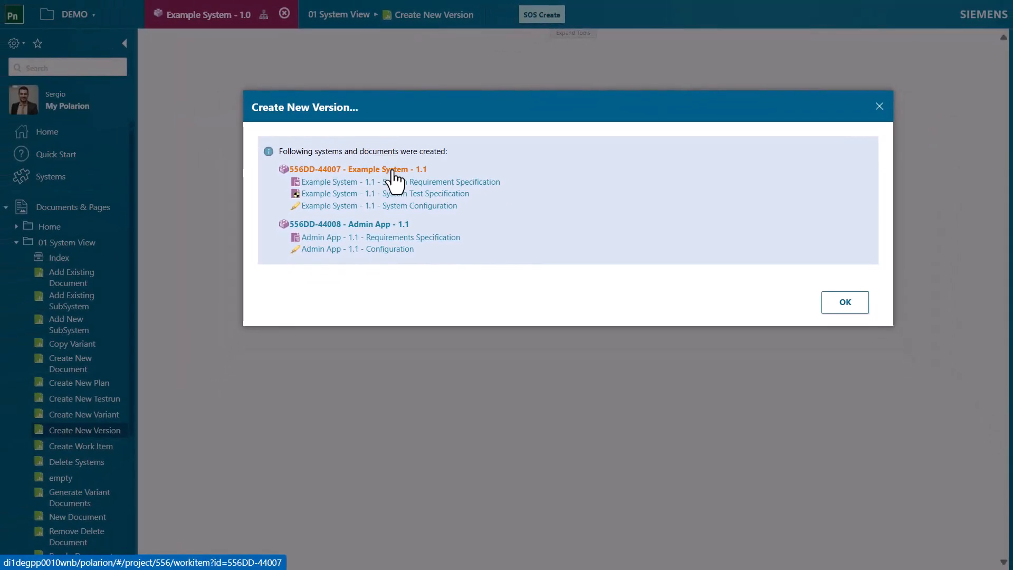
left_click(253, 240)
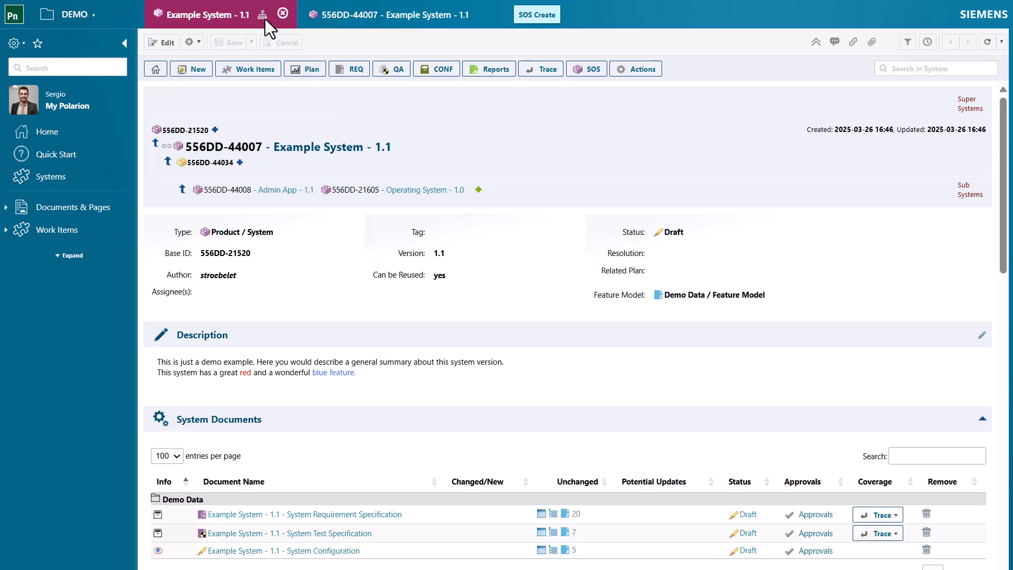
Examine which systems use the reused Operating System 1.0, starting from the Example System hierarchy, and return to Example System 1.1
mouse_move(262, 19)
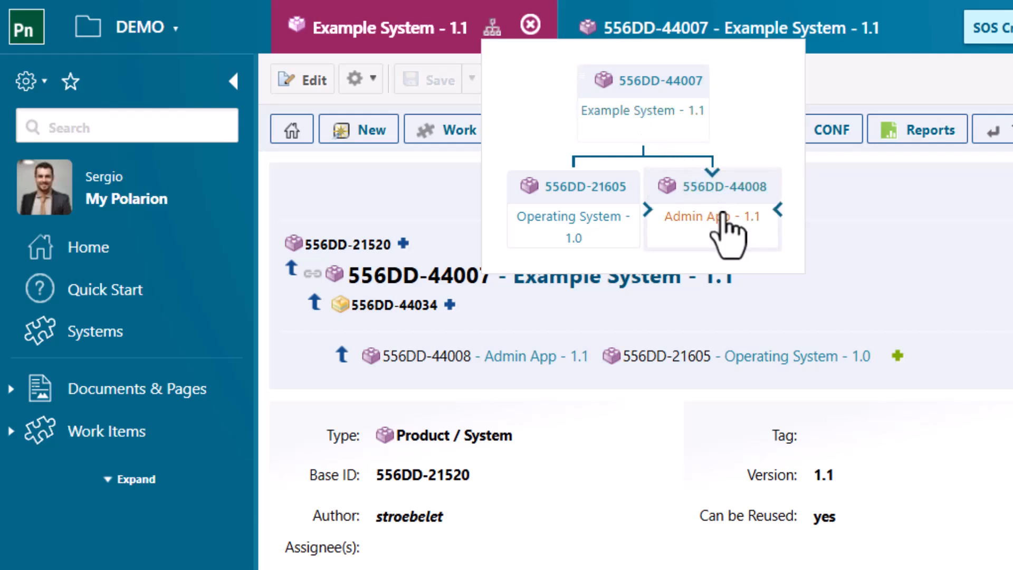
left_click(569, 221)
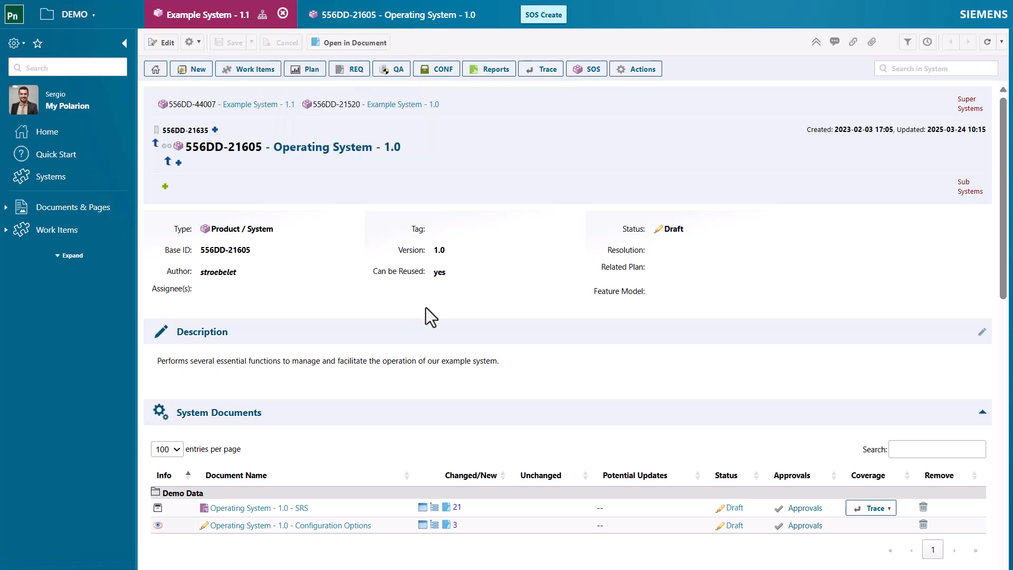
scroll(426, 307, "down", 3)
scroll(425, 307, "down", 6)
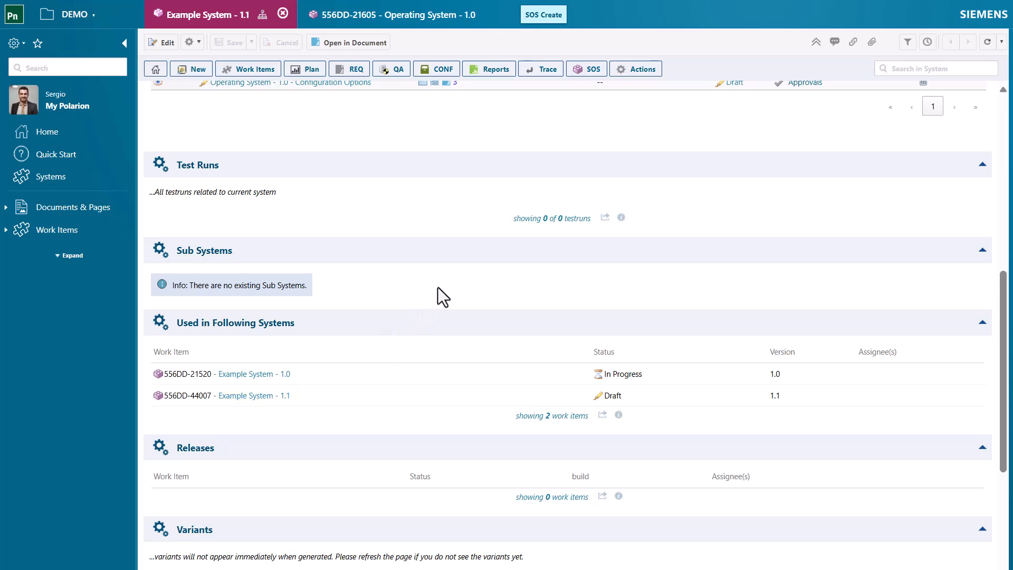
scroll(441, 283, "up", 8)
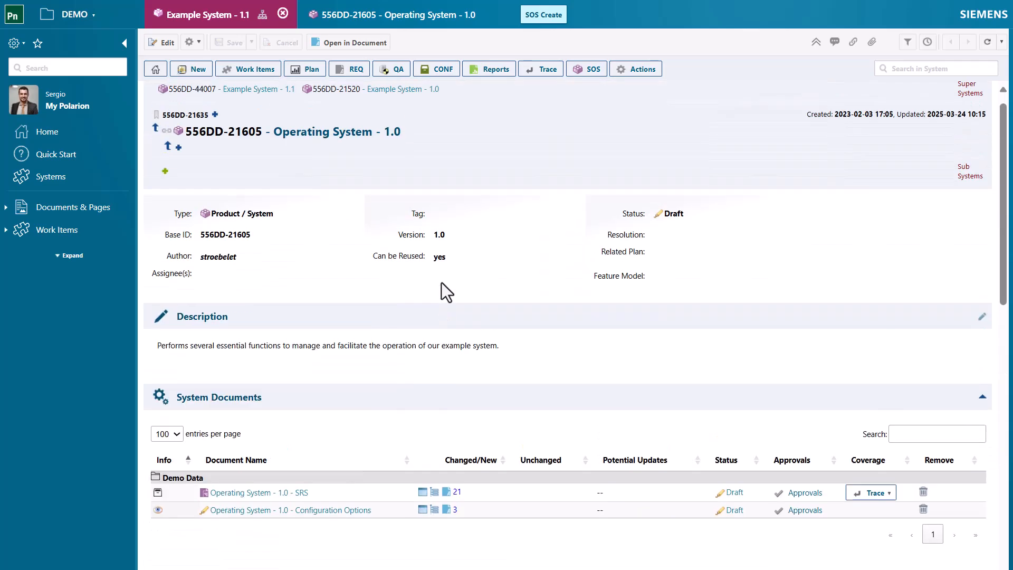
scroll(441, 283, "up", 1)
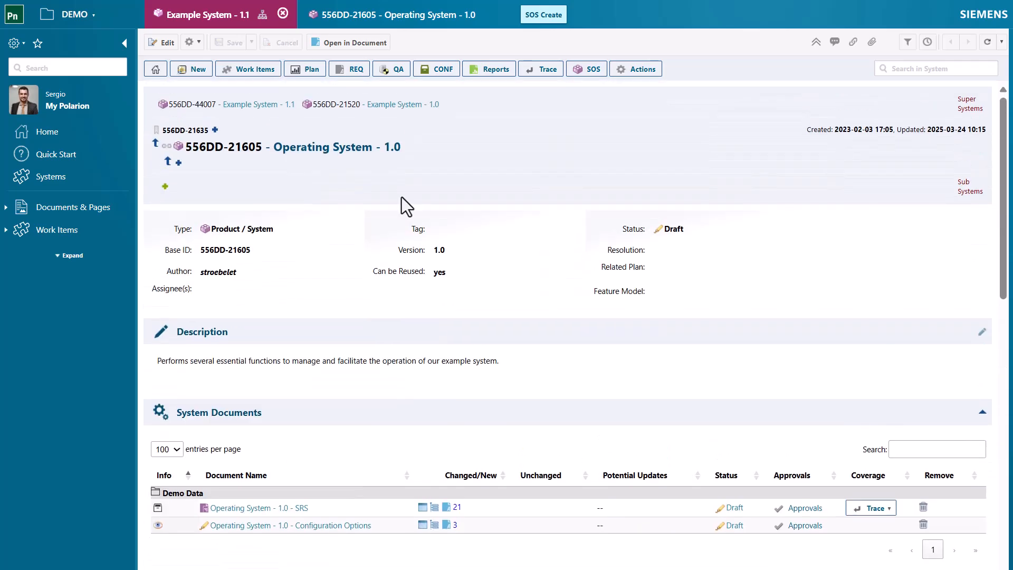
left_click(260, 106)
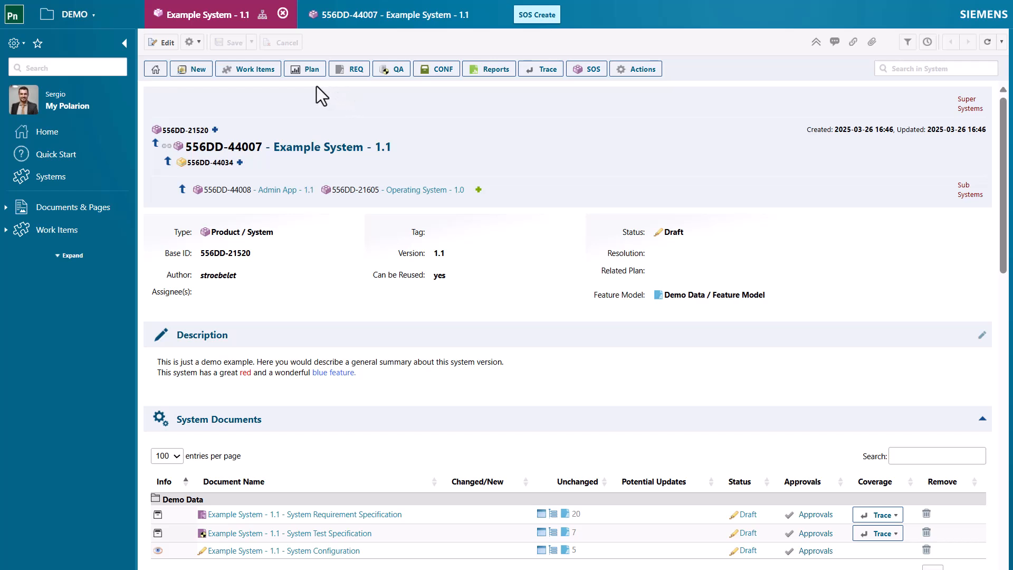
Start a new user story for Example System 1.1 titled "Red feature should allow only integer numbers"
left_click(195, 71)
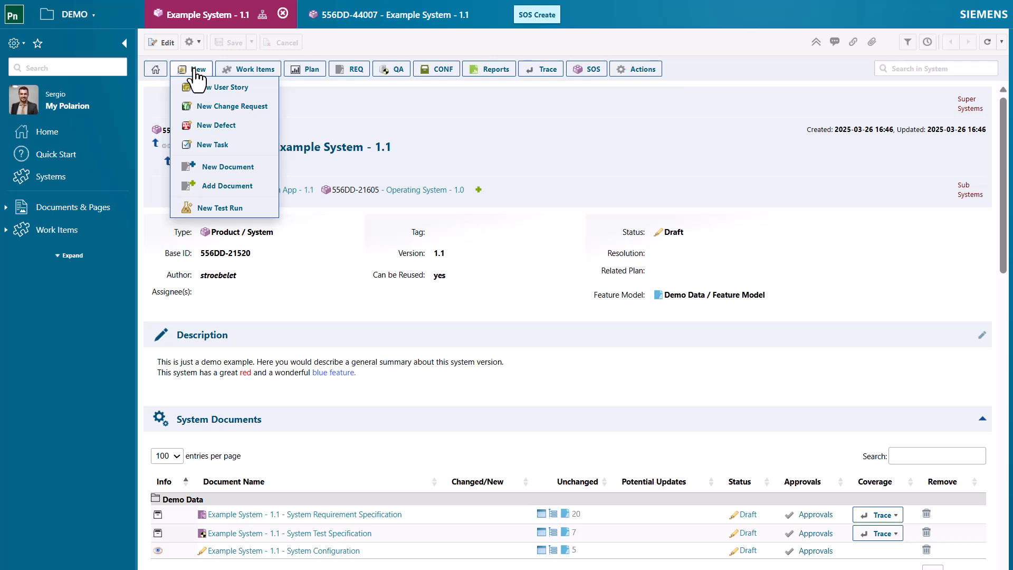
left_click(232, 88)
left_click(630, 181)
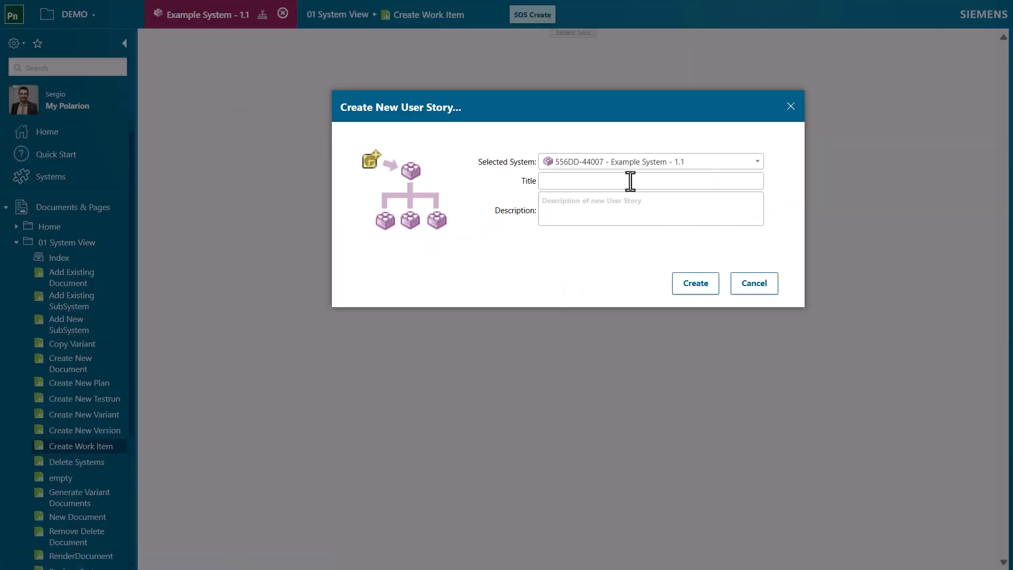
type("Red fea")
type("ture should b")
type("e ")
type("llow ")
type("only integer ")
type("number")
type("s")
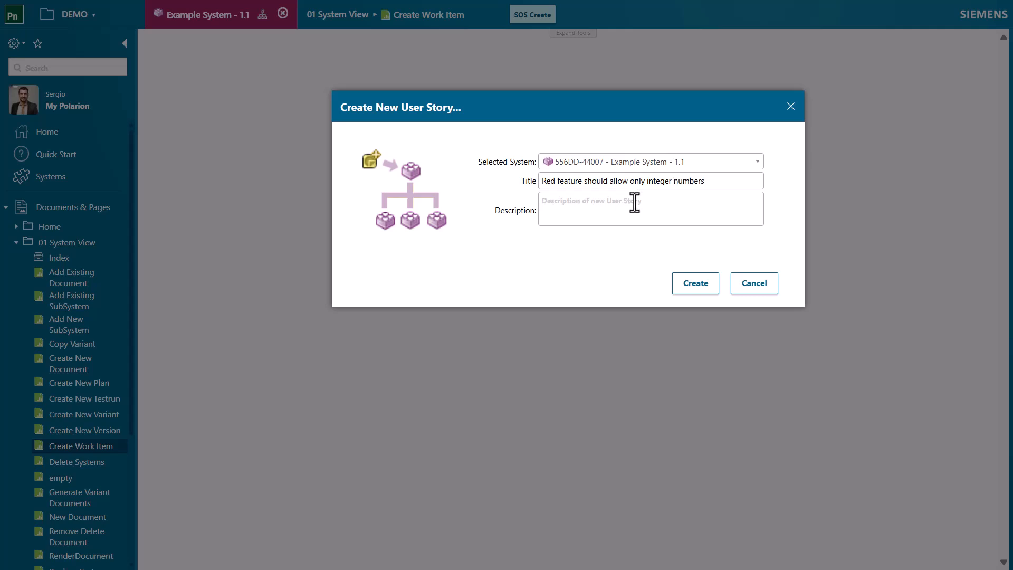
Describe the user story as "Only integer numbers are allowed" and create it
left_click(632, 199)
type("Only integer numbers are allowed")
left_click(689, 283)
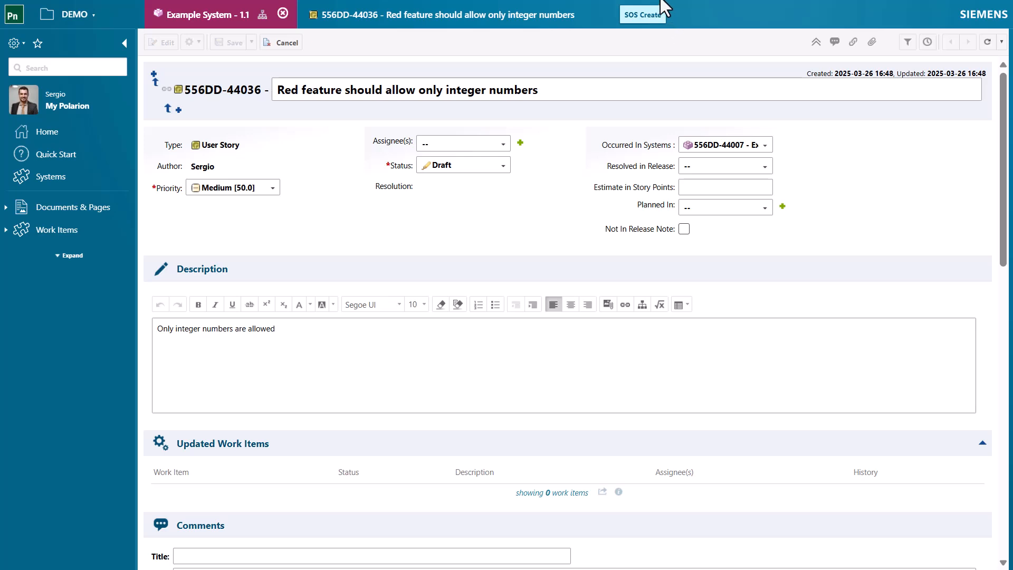
Assign the user story to the listed user, apply Quickly Accept with an estimate of 3 story points, and save it
left_click(451, 139)
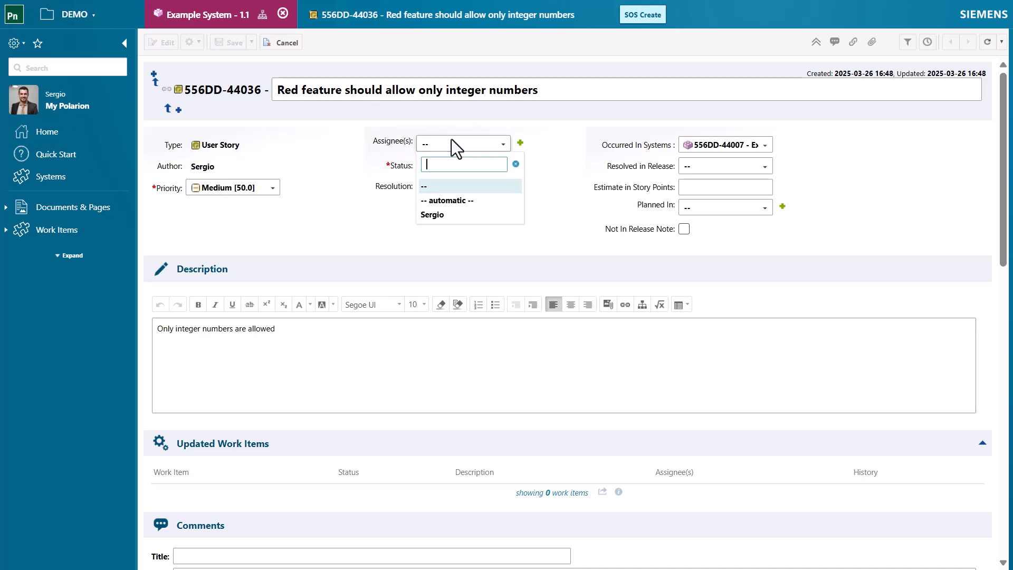
left_click(437, 214)
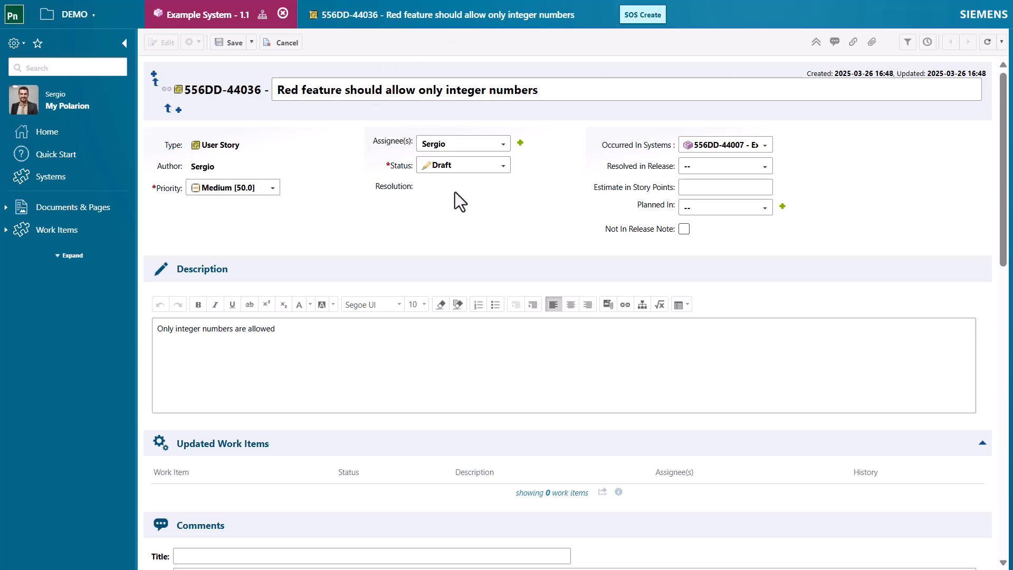
left_click(466, 164)
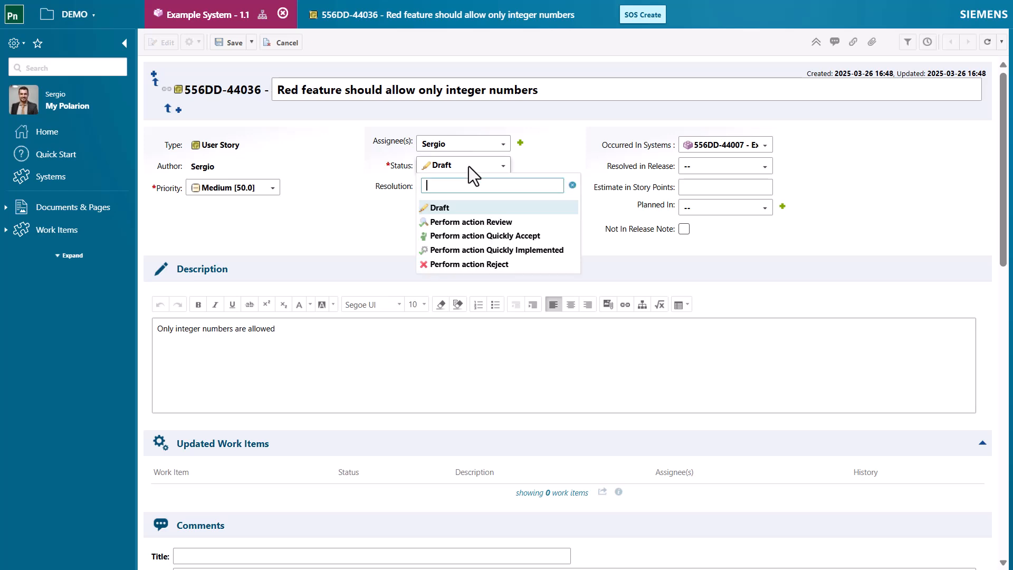
left_click(488, 235)
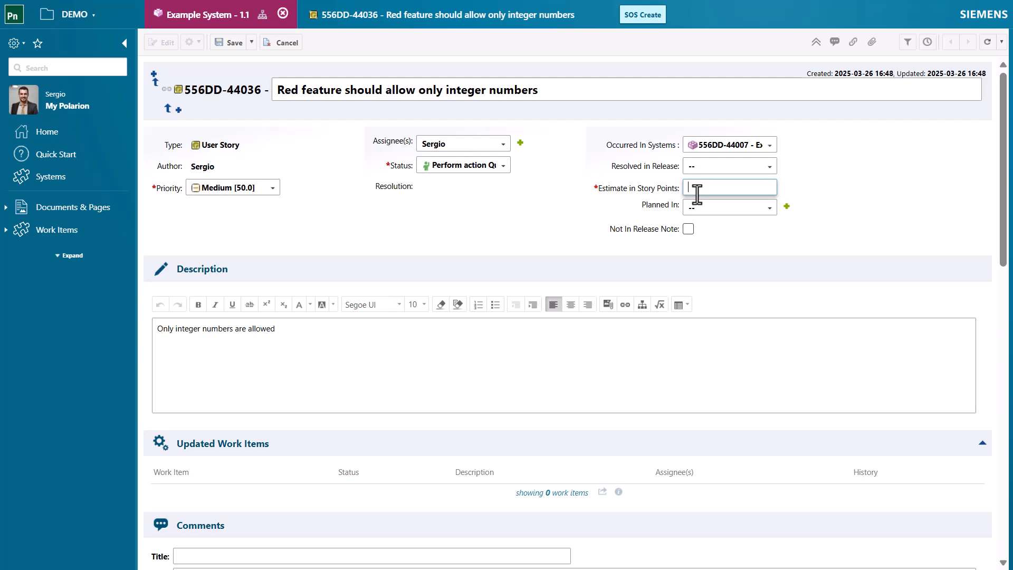
type("3")
left_click(231, 43)
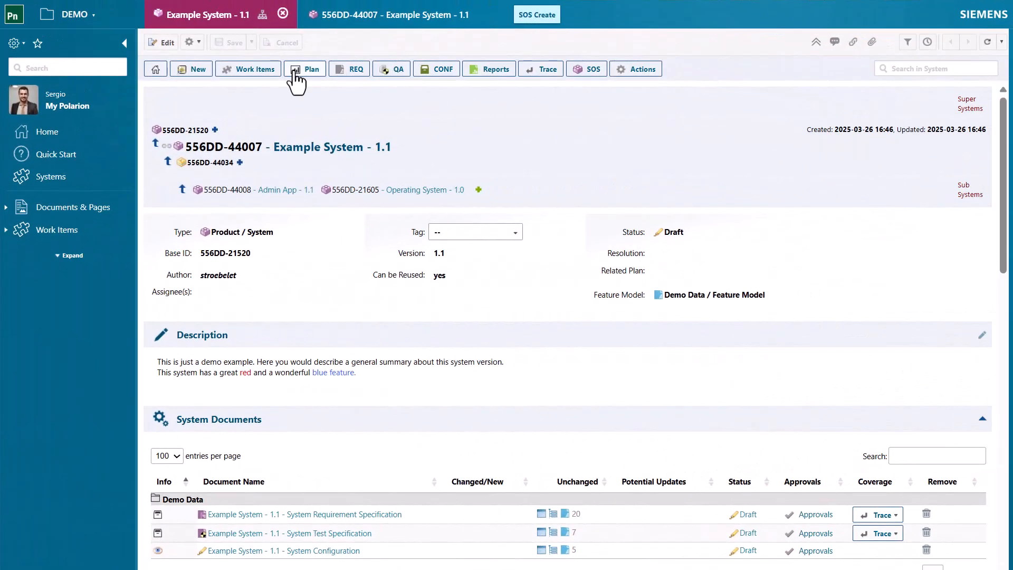
Create a plan named "Example System - 1.1" from the Release template for Example System 1.1 and open it
left_click(295, 74)
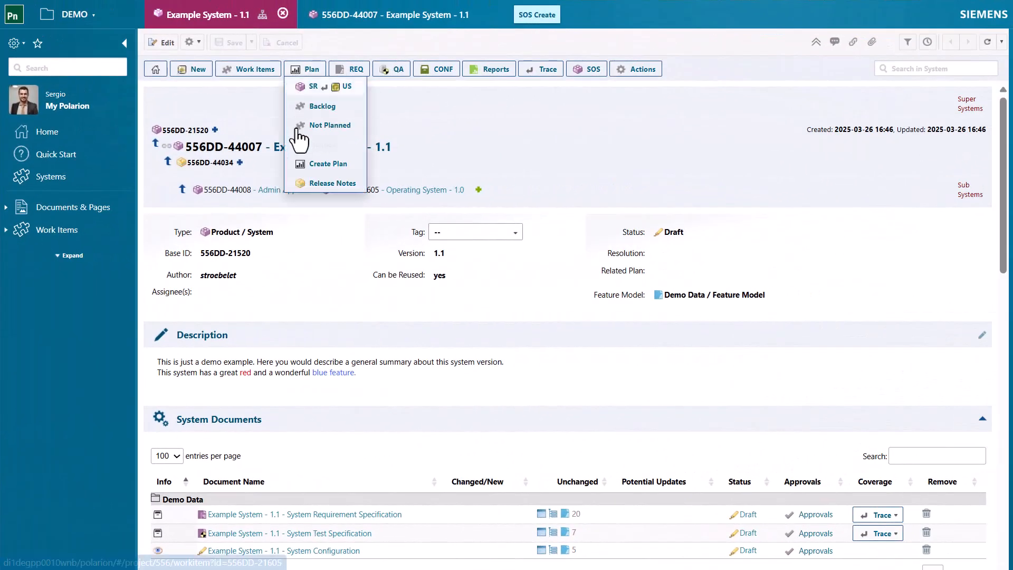
left_click(309, 160)
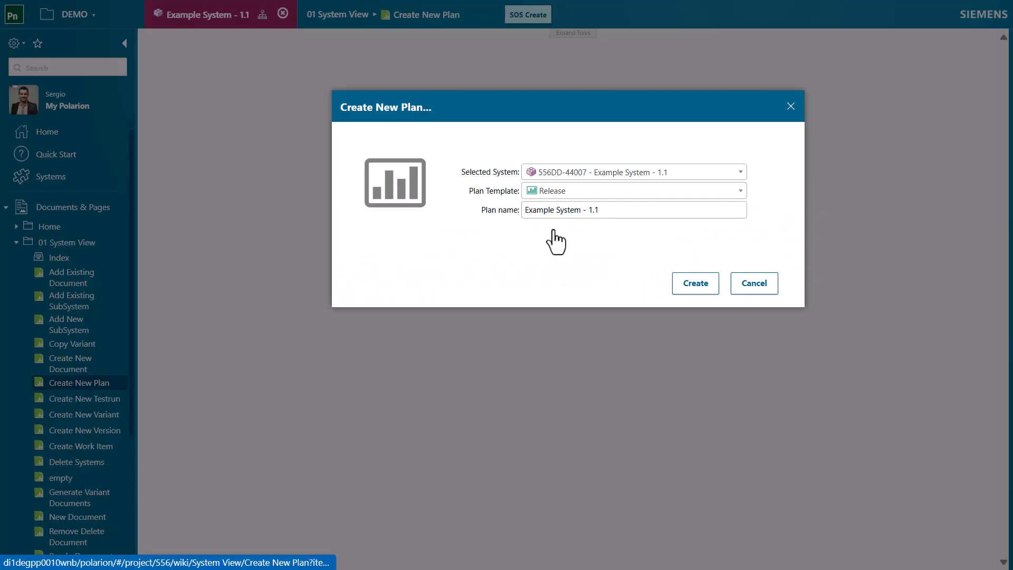
left_click(693, 285)
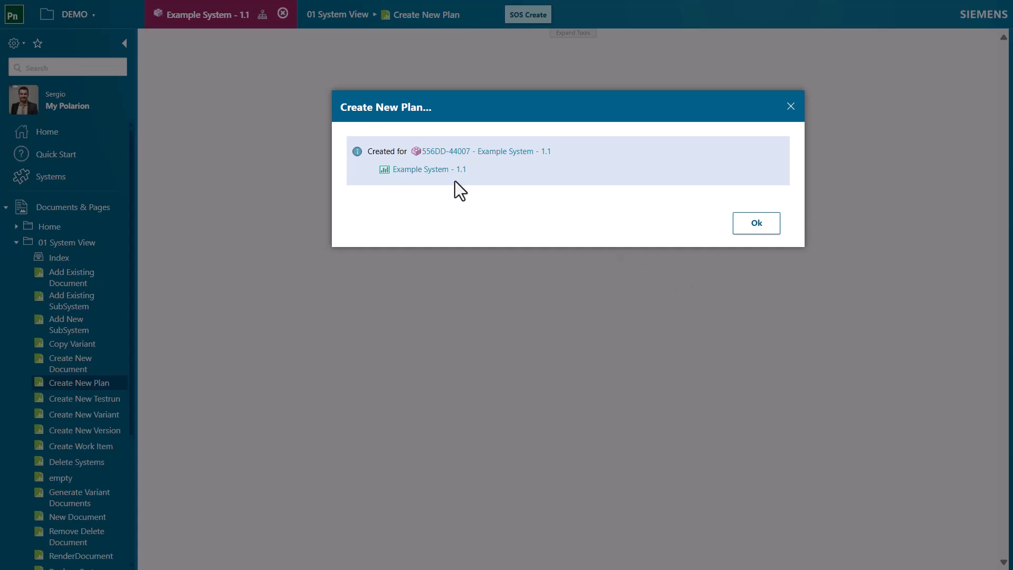
left_click(426, 170)
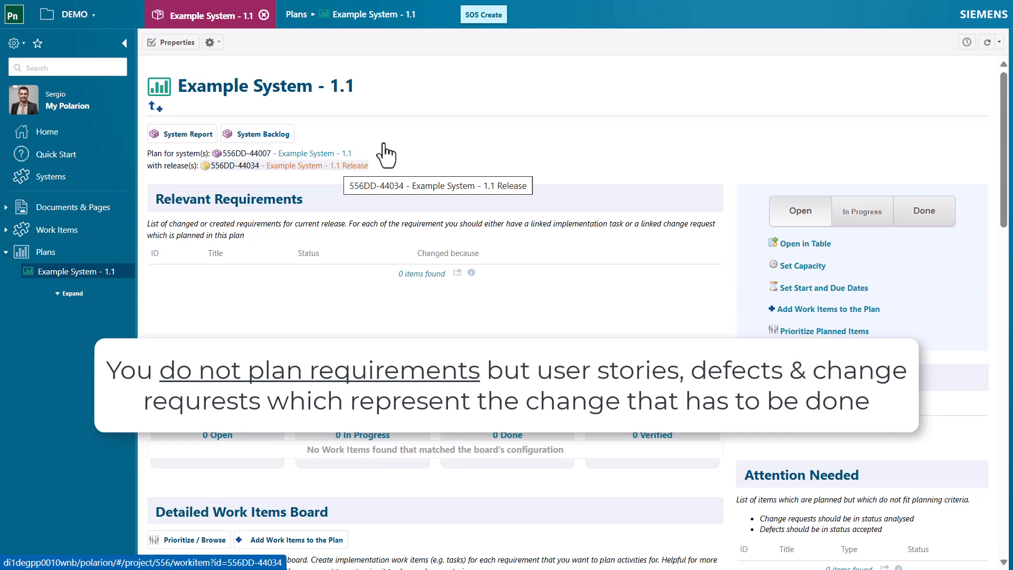
Add the red feature user story and the defect "App UI shows green instead of blue feature" to the plan and save it
left_click(836, 310)
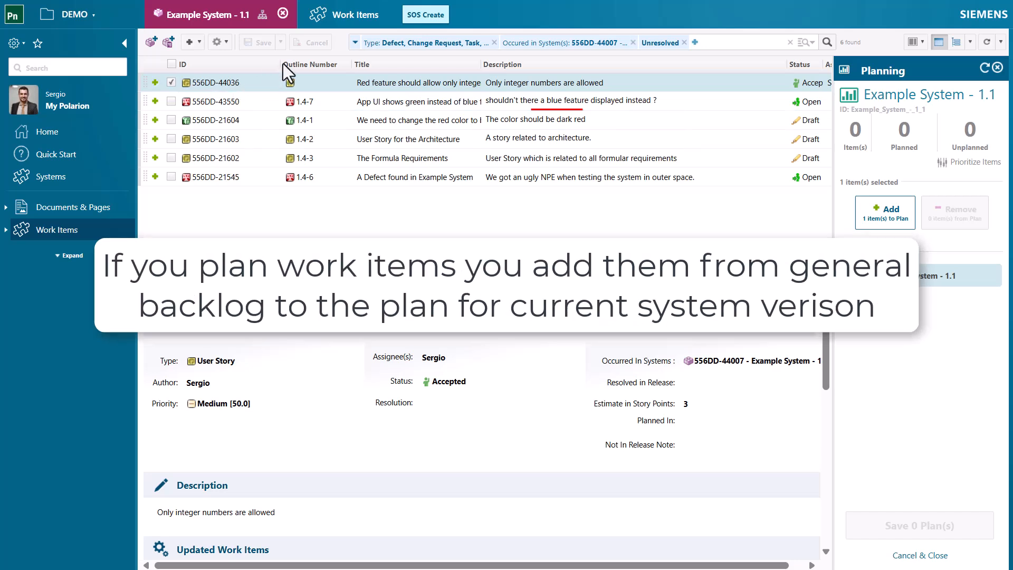
left_click(155, 82)
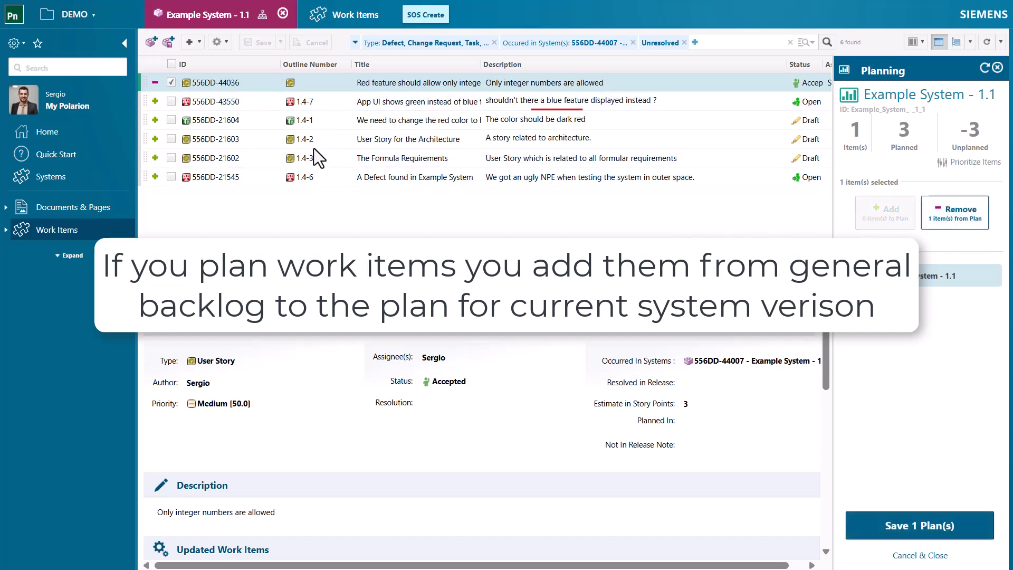
left_click(154, 101)
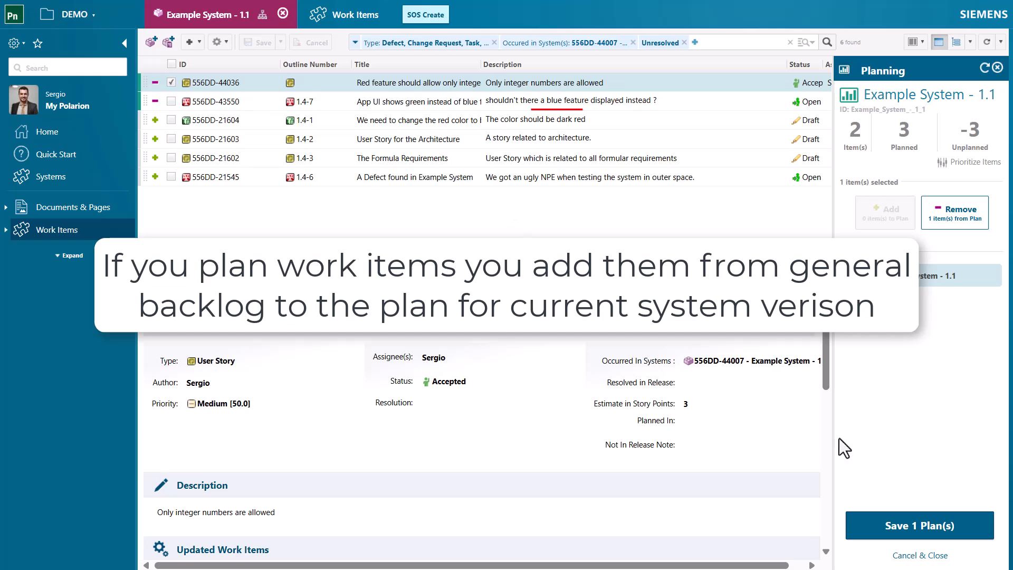
left_click(930, 527)
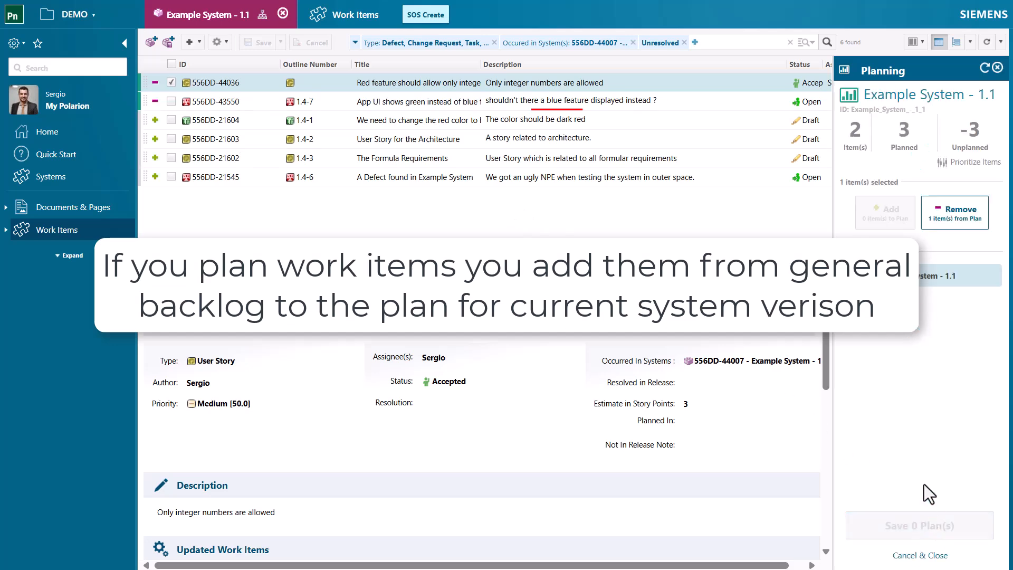
Return to the Example System 1.1 plan and move the red feature user story to In Progress on the Kanban Board
left_click(879, 110)
scroll(448, 323, "down", 3)
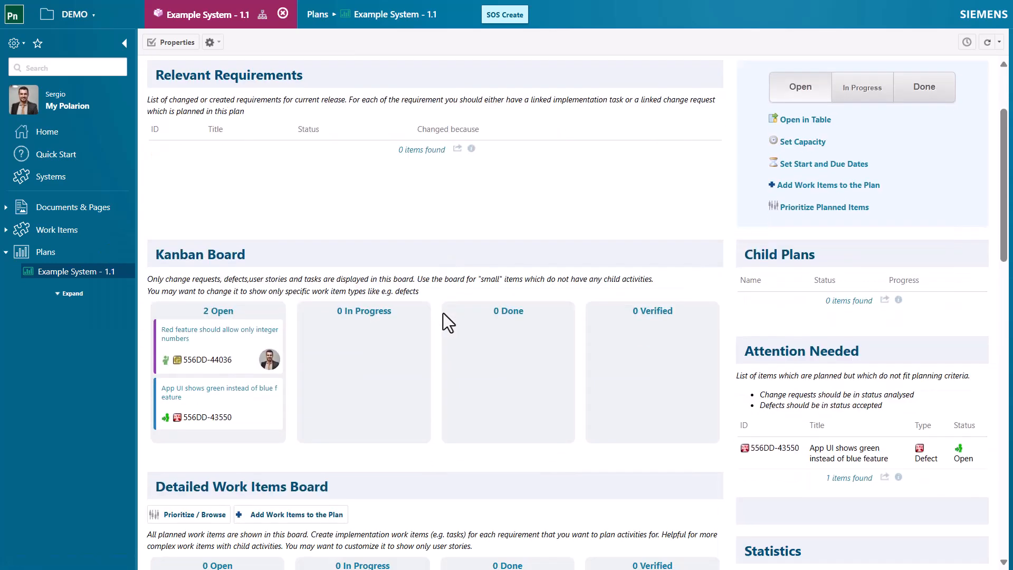
scroll(444, 319, "down", 1)
left_click_drag(235, 312, 341, 327)
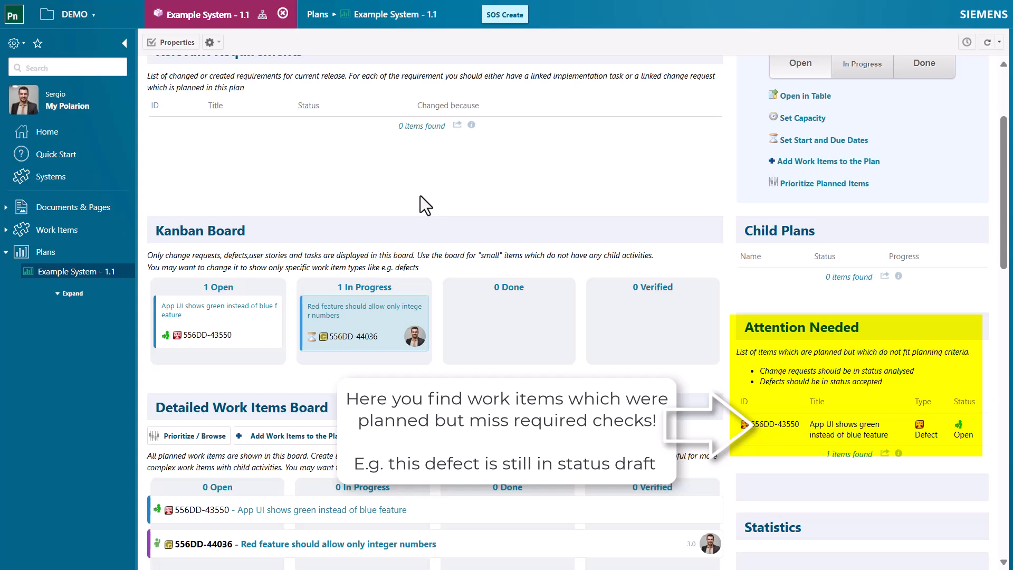
scroll(372, 200, "up", 3)
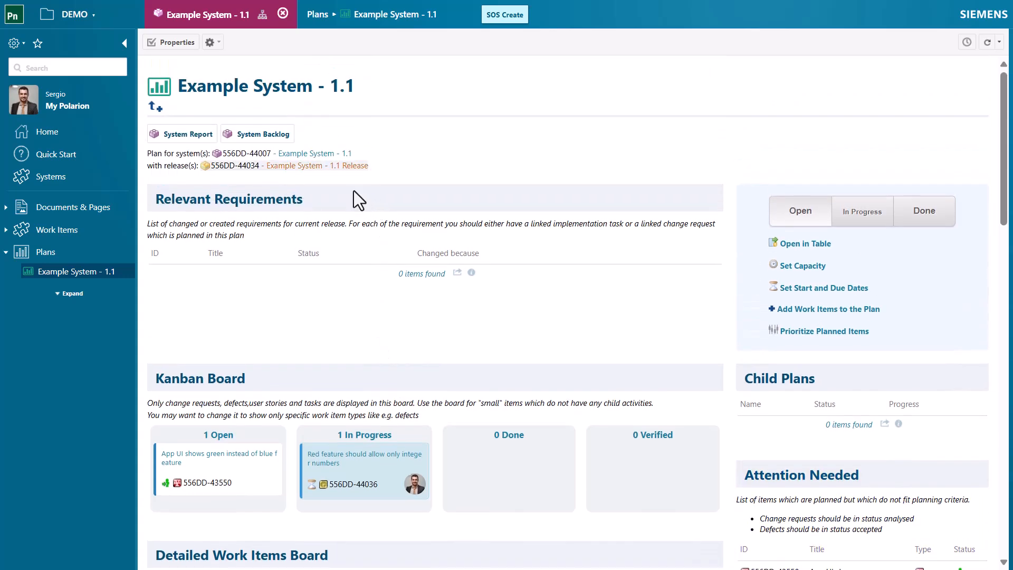
Open the Example System 1.1 page from the plan and open its System Requirement Specification document
left_click(296, 155)
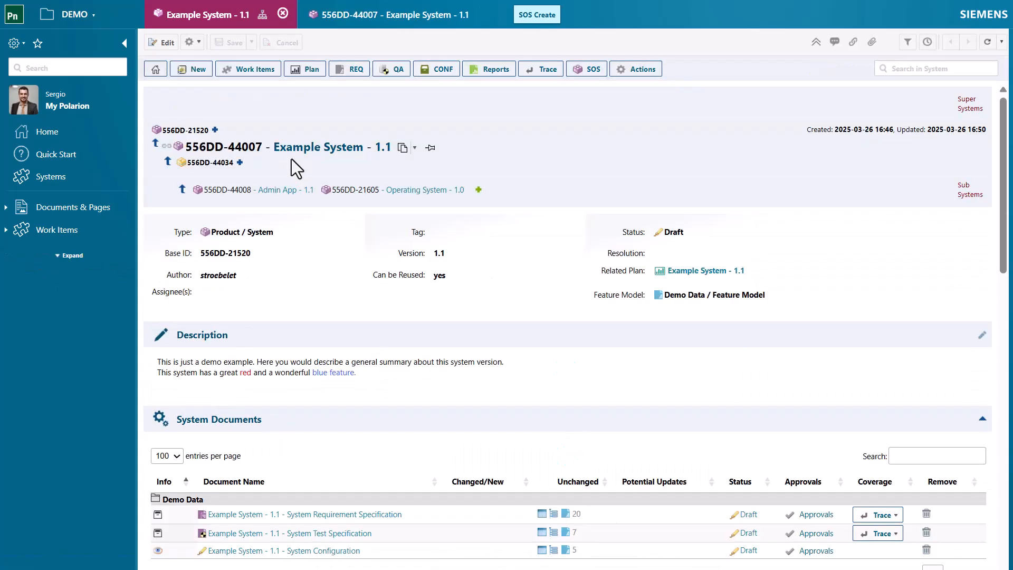
scroll(486, 298, "down", 3)
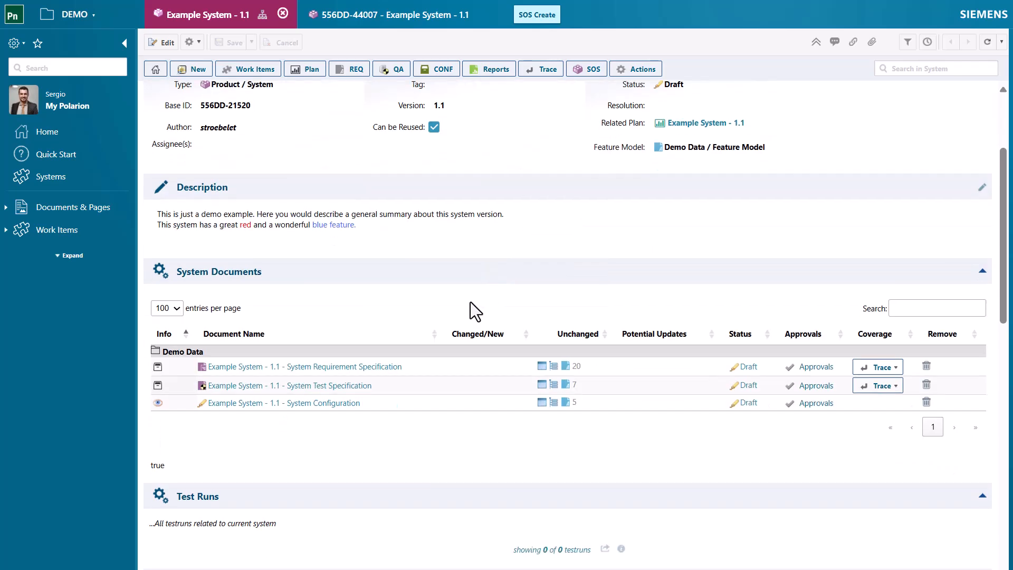
left_click(334, 364)
scroll(339, 312, "down", 7)
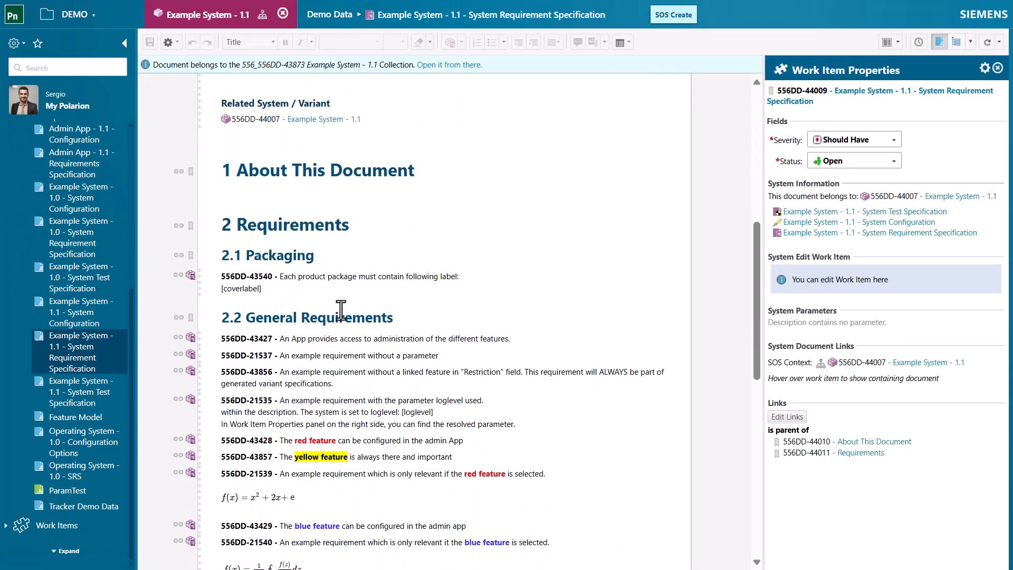
Overwrite the requirement "The red feature can be configured in the admin App" under General Requirements to make it editable
left_click(372, 441)
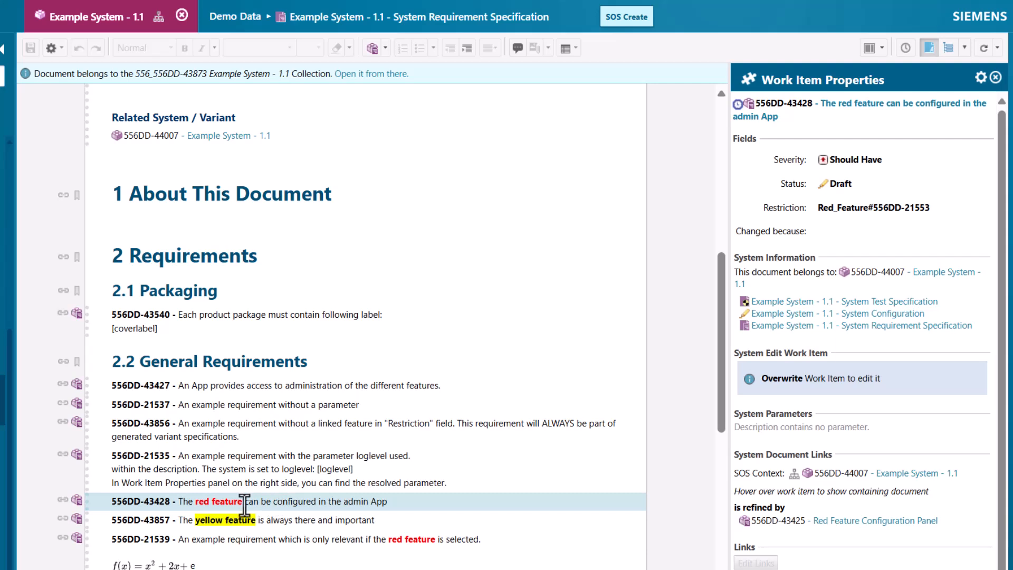
left_click(77, 501)
left_click(101, 437)
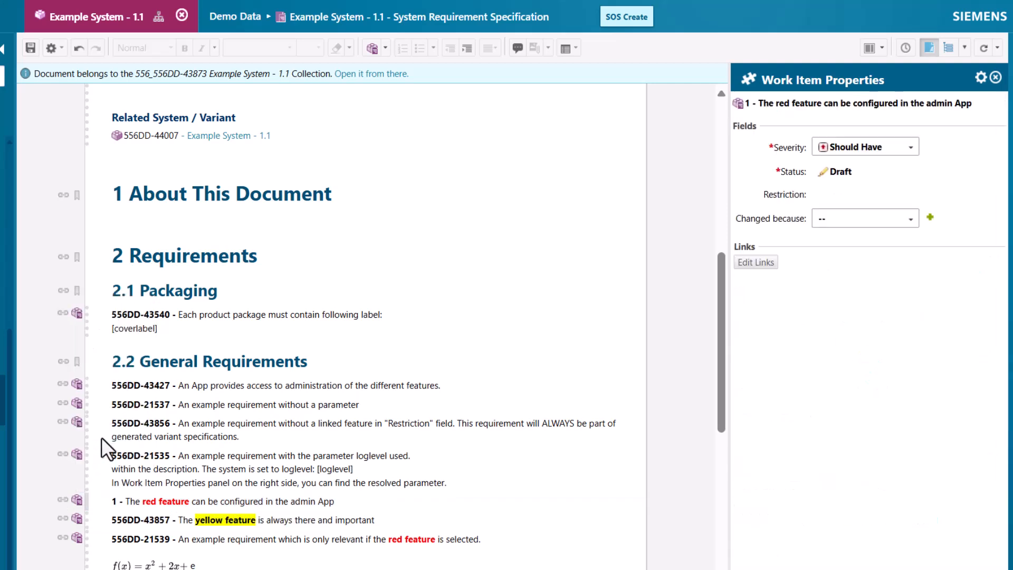
Append "using only integer numbers" to the end of the red feature requirement's text
left_click(349, 505)
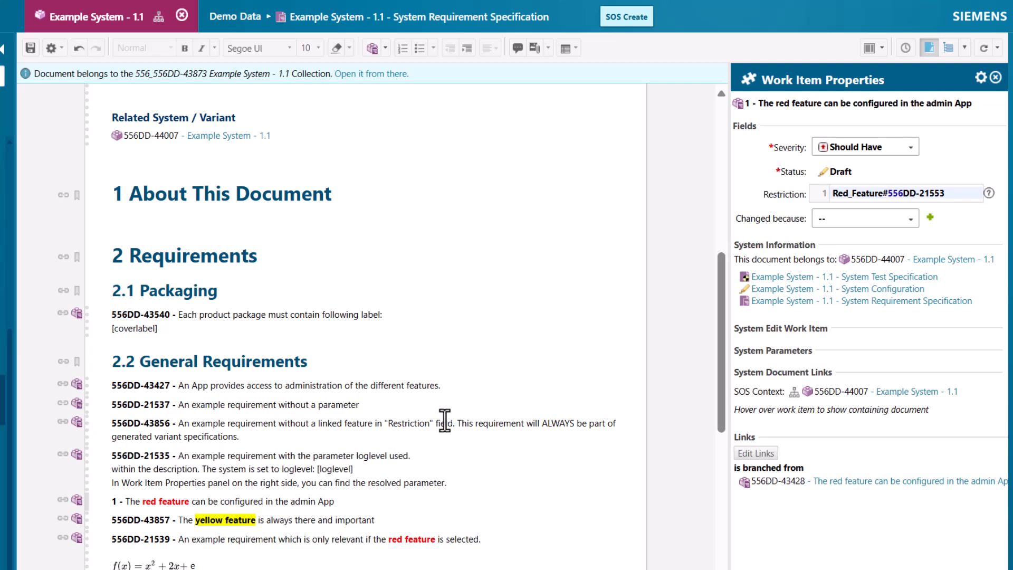
key("ctrl+Left")
key("ctrl+Left")
key("ctrl+Left")
key("ctrl+Left")
key("ctrl+Right")
key("ctrl+Right")
key("ctrl+Right")
key("ctrl+Right")
type("using only")
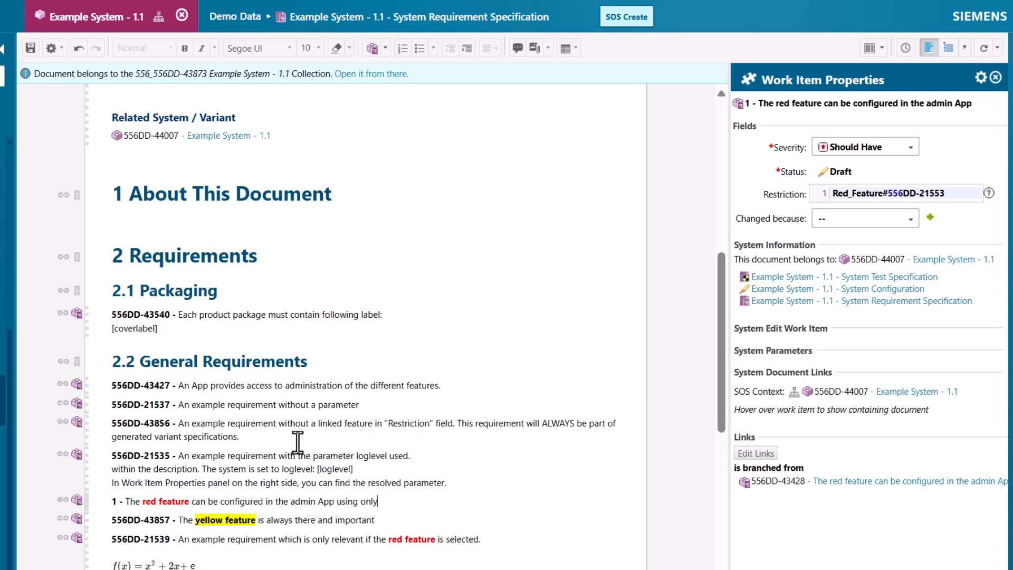
type(" integer numbers")
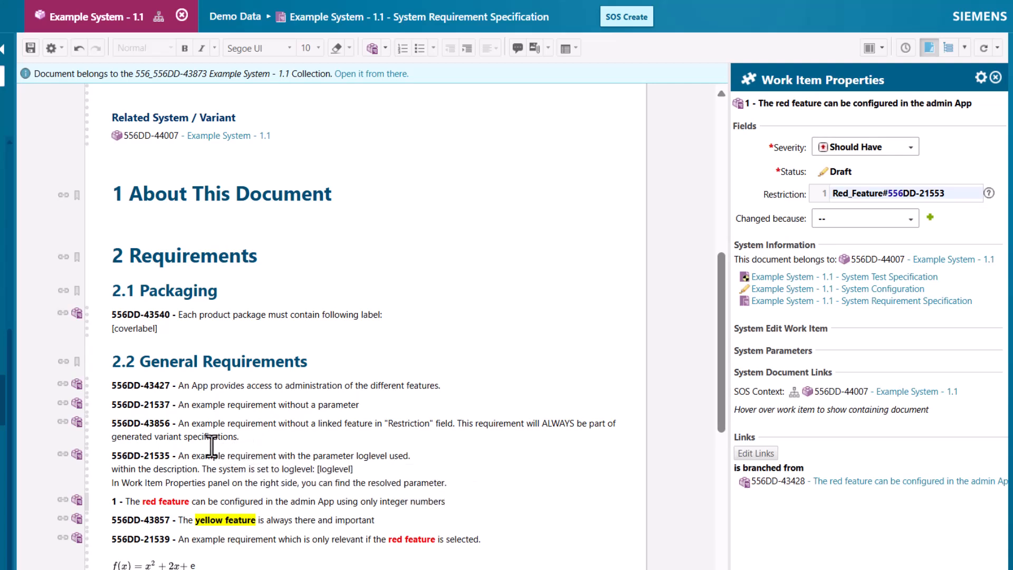
Overwrite the requirement with the parameter loglevel, append "INTEGER NUMBERS" to its first line, and save the document
left_click(239, 469)
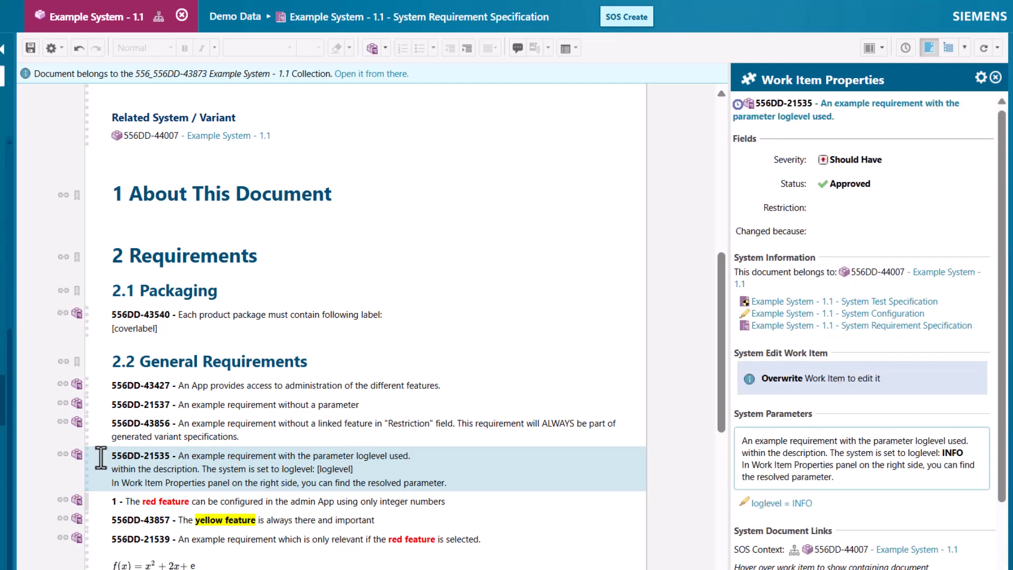
left_click(76, 454)
left_click(100, 385)
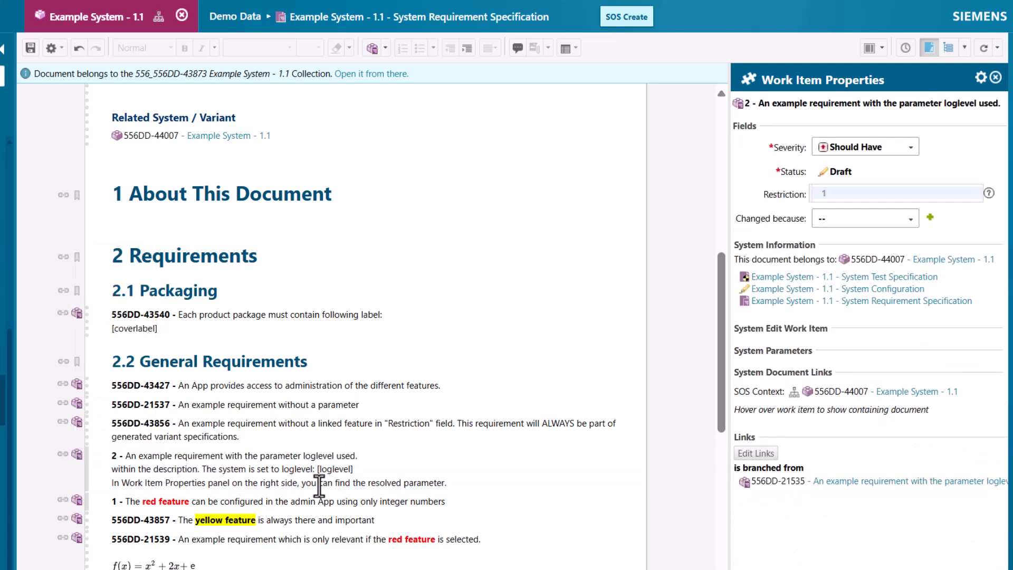
left_click(393, 457)
type("INTEG")
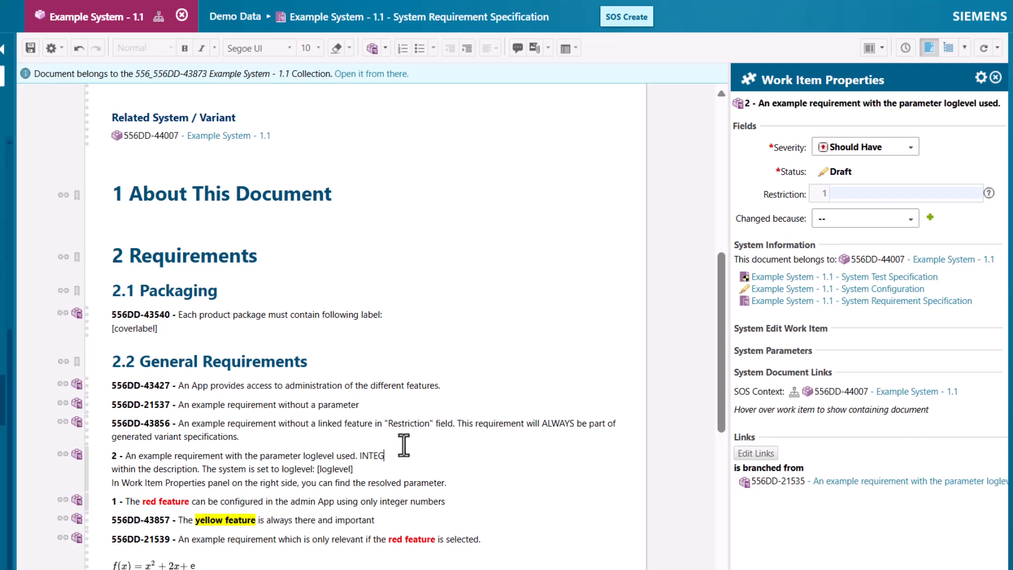
type("ER NUMBERS")
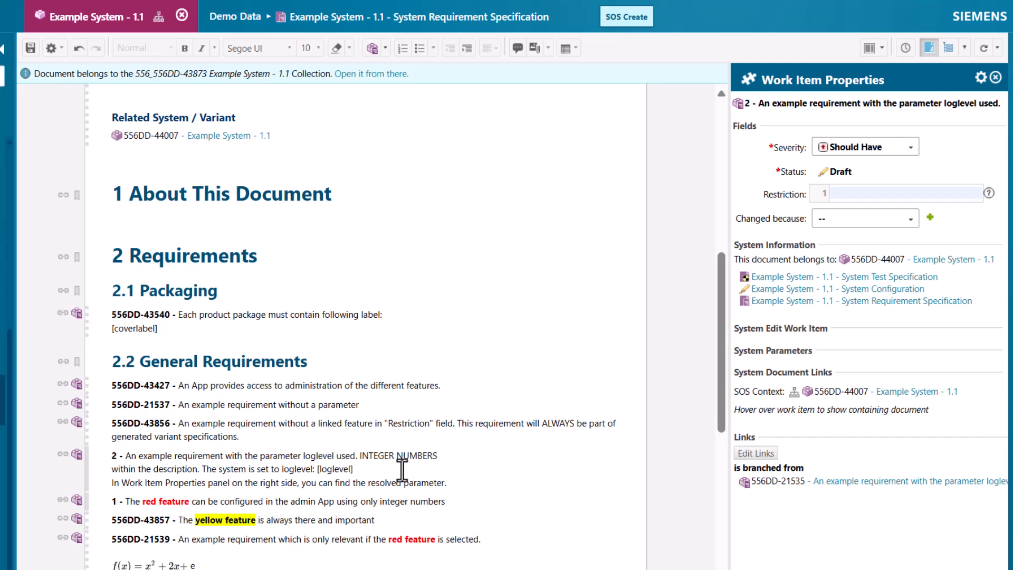
left_click(30, 48)
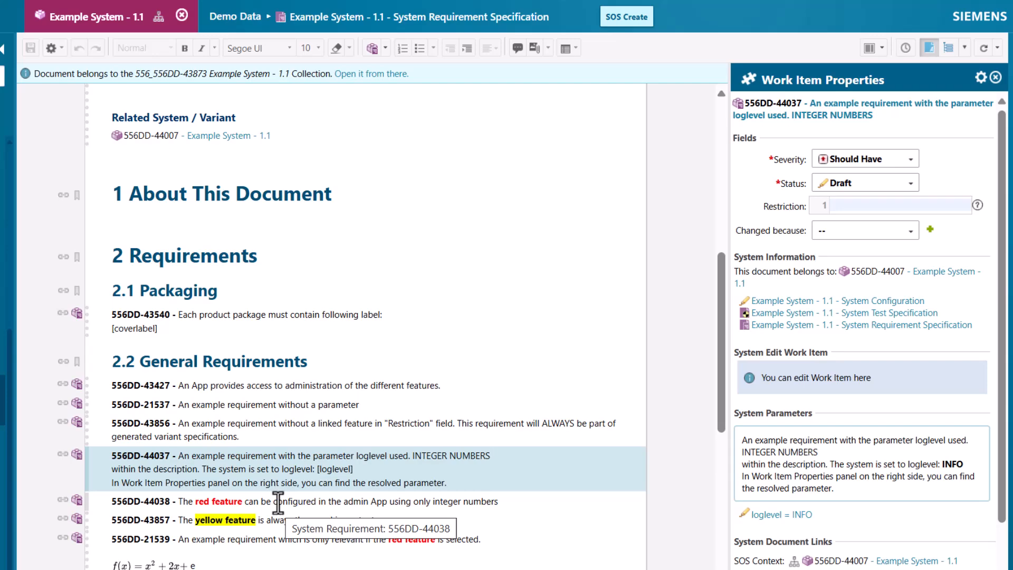
Open the Red Feature Configuration Panel that refines the red feature requirement and extend its description to "RED feature show only integer"
left_click(278, 502)
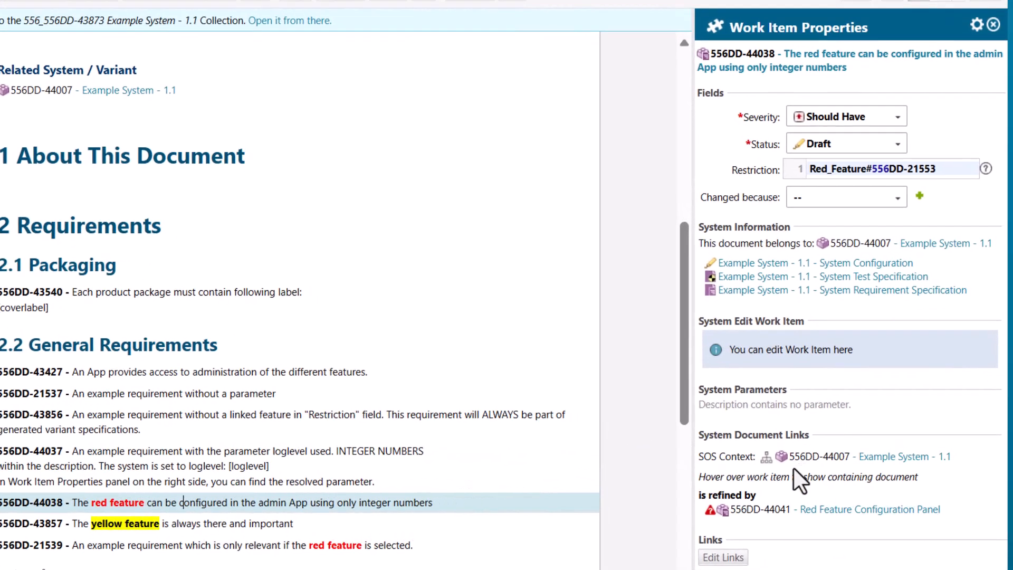
mouse_move(776, 504)
mouse_move(701, 510)
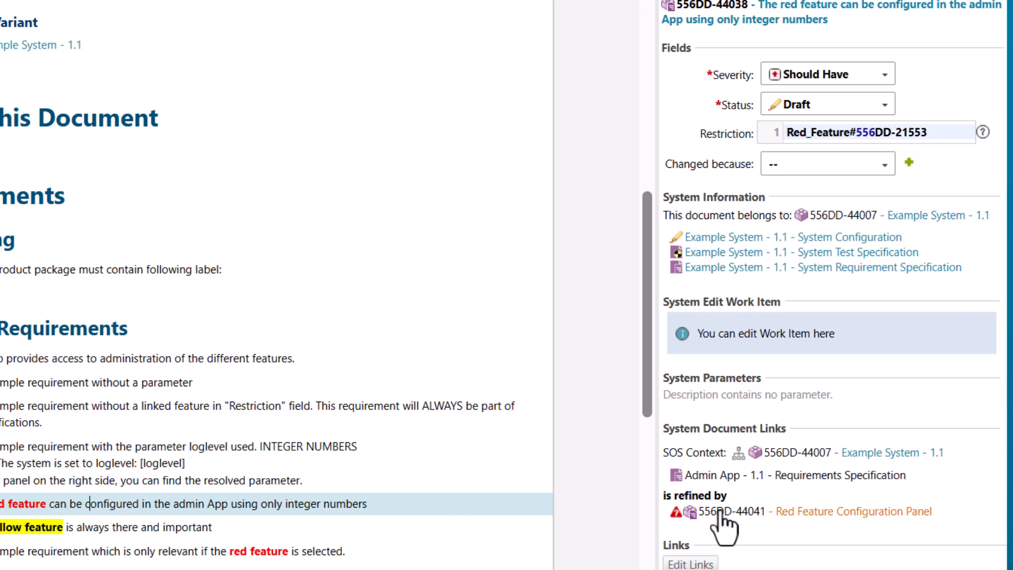
left_click(758, 514)
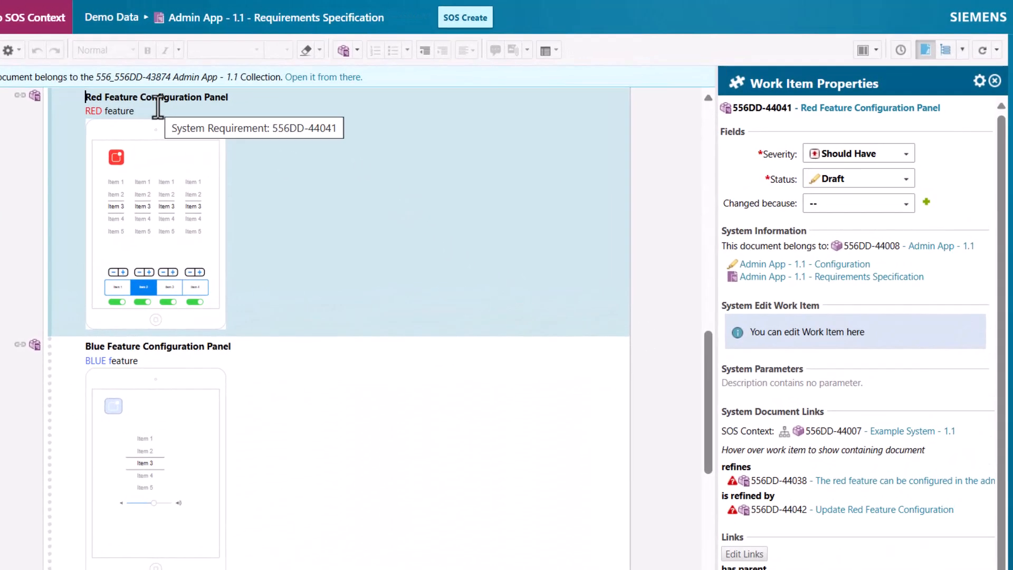
left_click(249, 97)
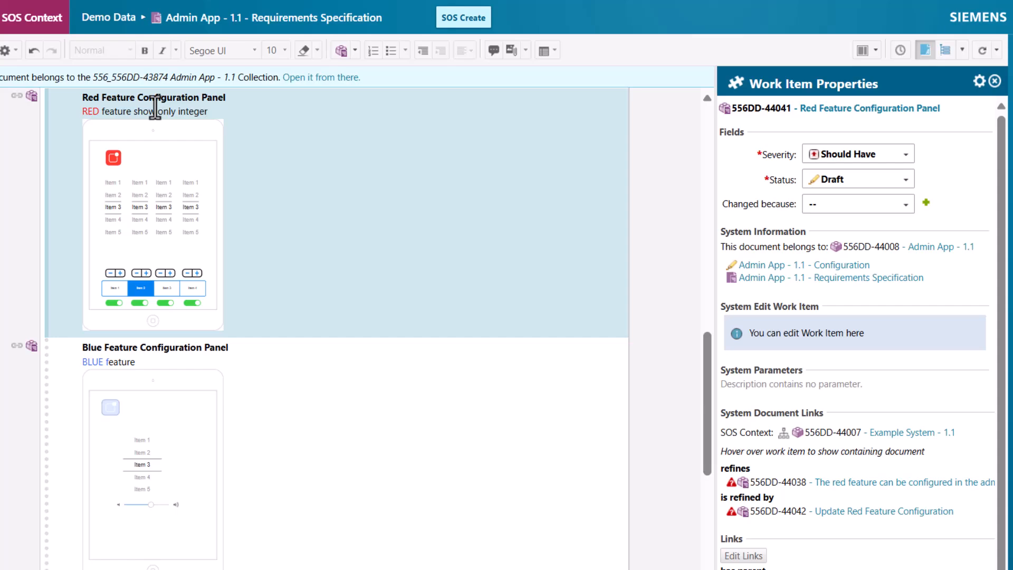
Clear the suspect flag on the panel's refines link to the updated red feature requirement and save the document
left_click(752, 556)
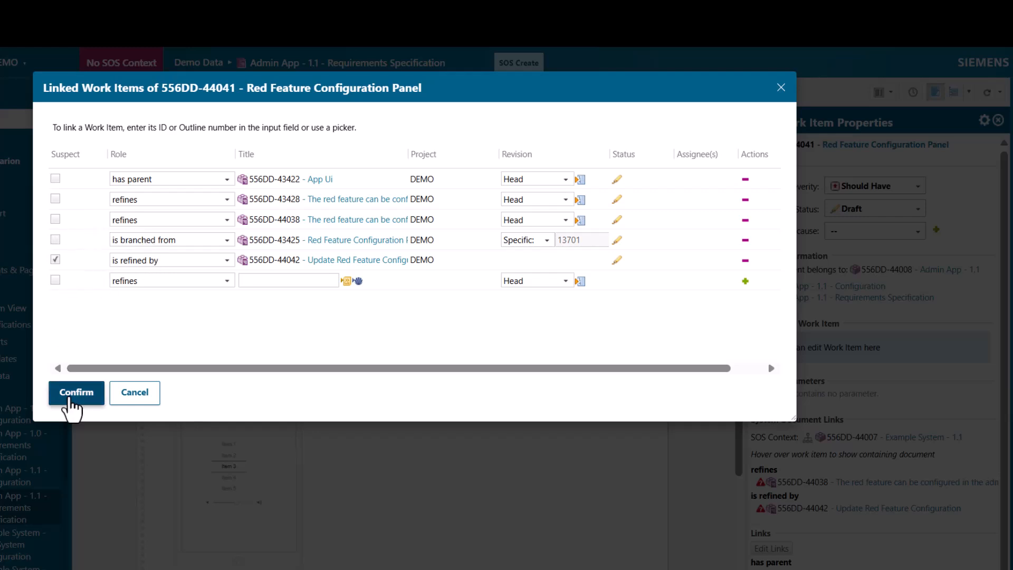
left_click(71, 397)
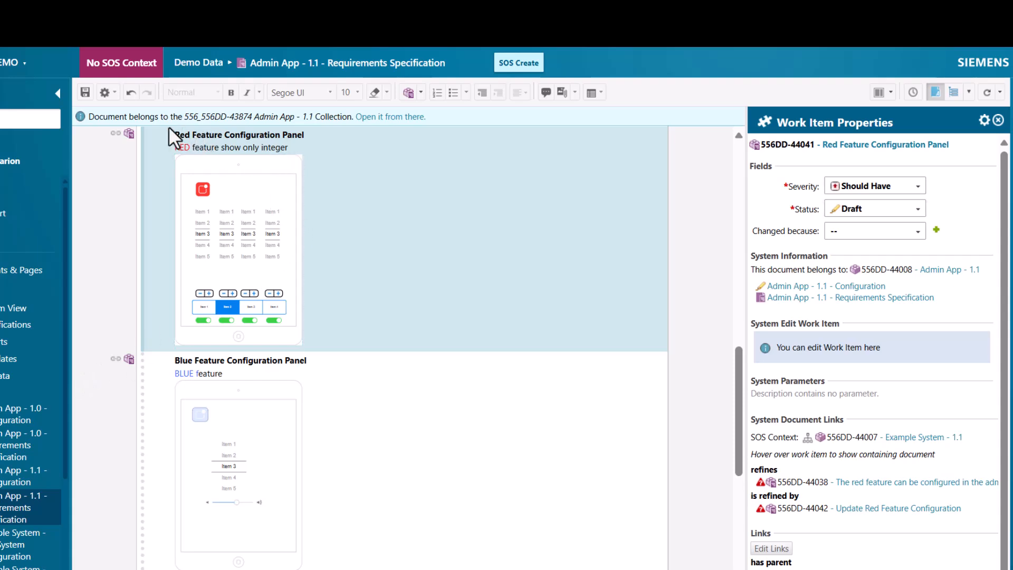
left_click(85, 92)
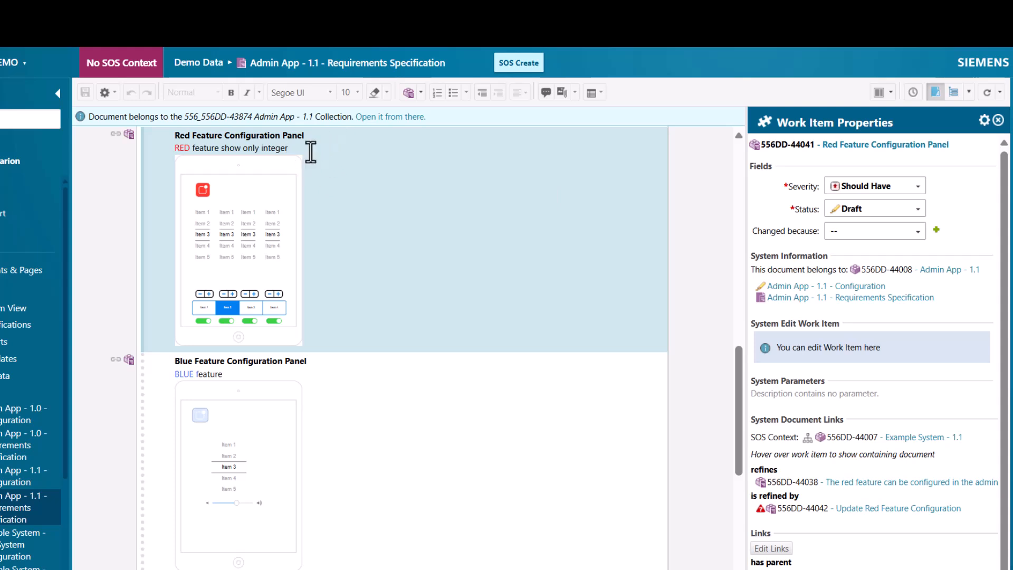
Set the Red Feature Configuration Panel's Changed because to the user story "Red feature should allow only integer numbers" and save
left_click(848, 227)
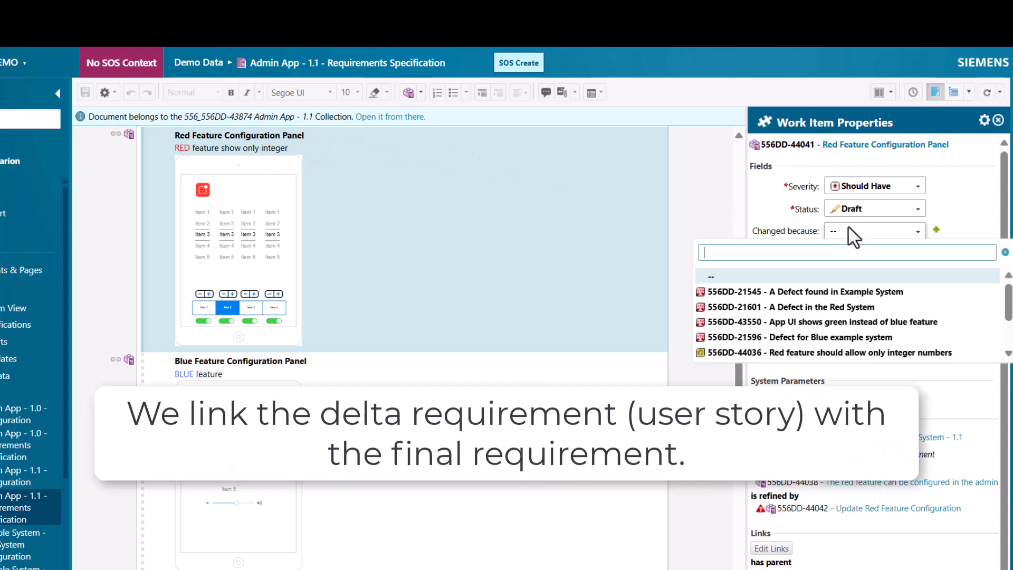
left_click(823, 353)
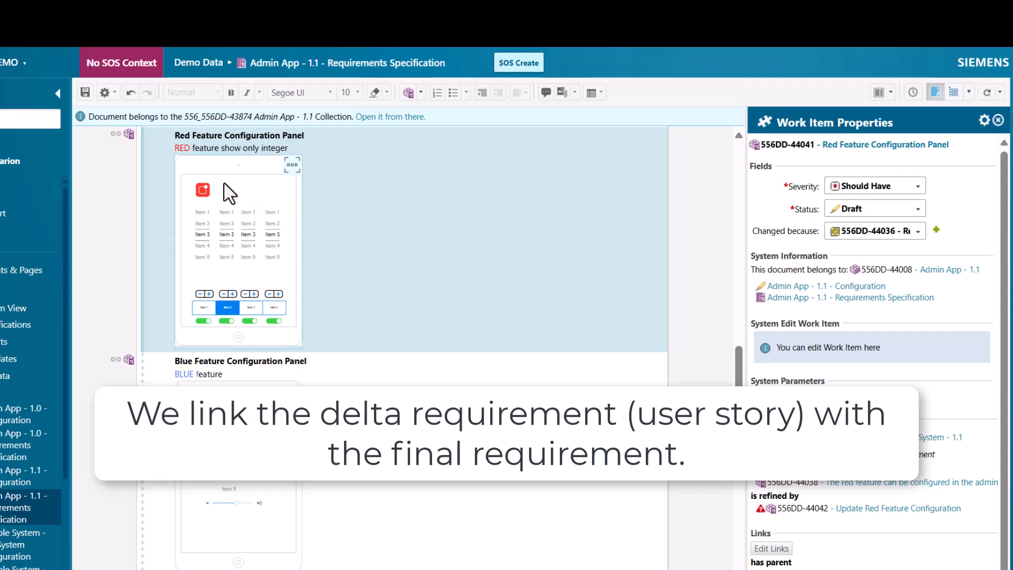
left_click(85, 93)
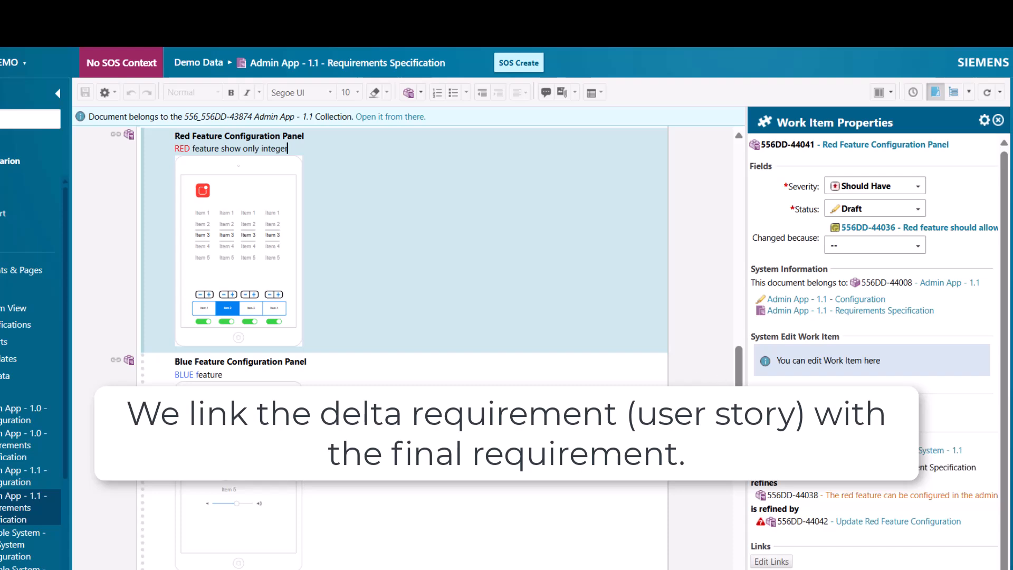
Go to the refined red feature requirement, set its Changed because to "Red feature should allow only integer numbers", and save
left_click(833, 497)
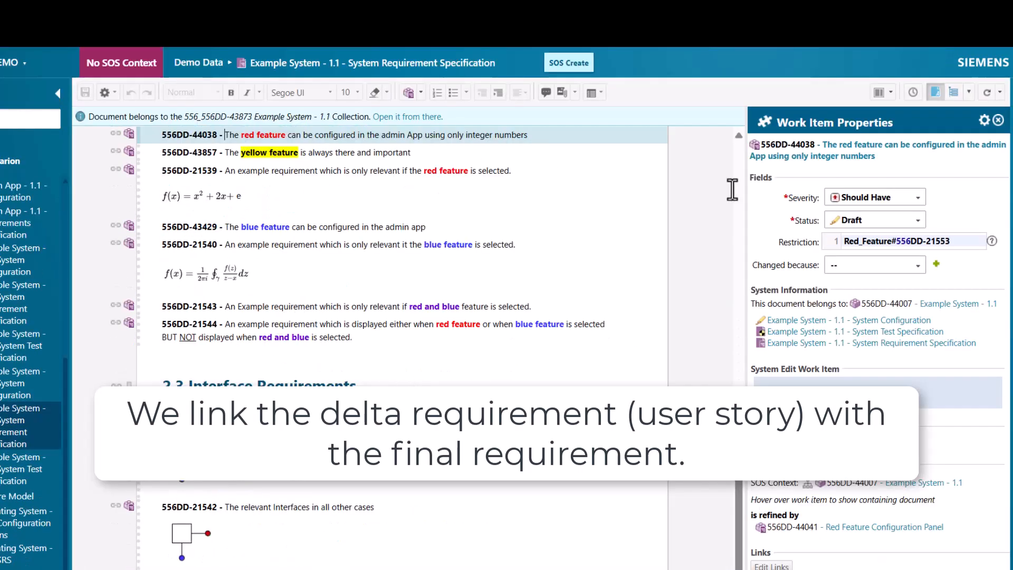
left_click(892, 266)
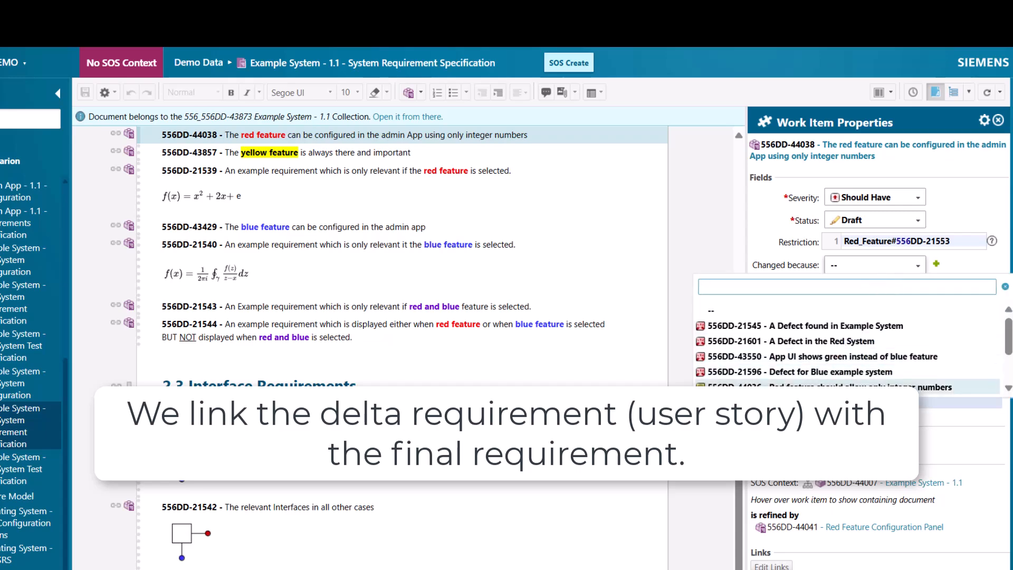
left_click(823, 387)
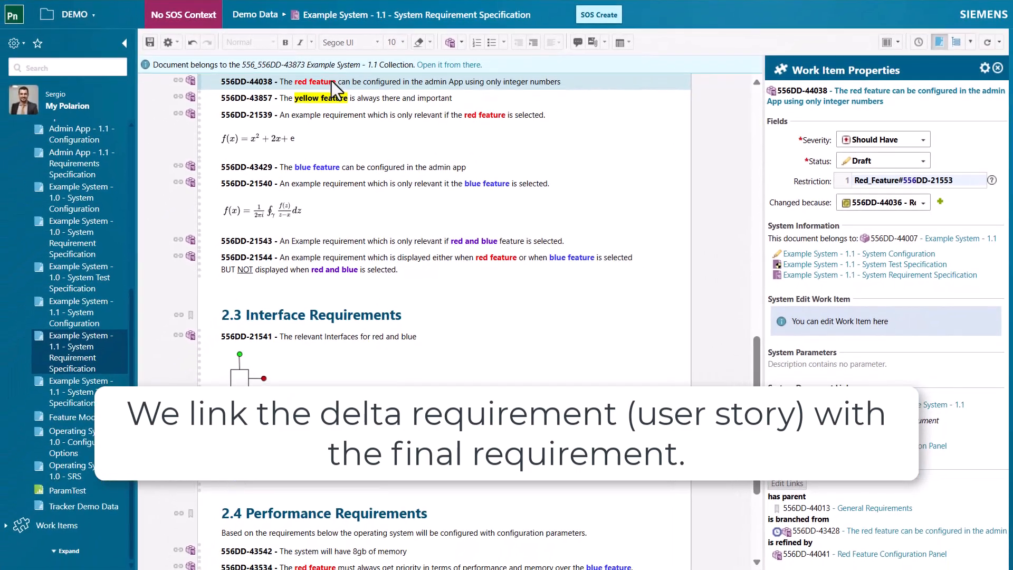
left_click(150, 42)
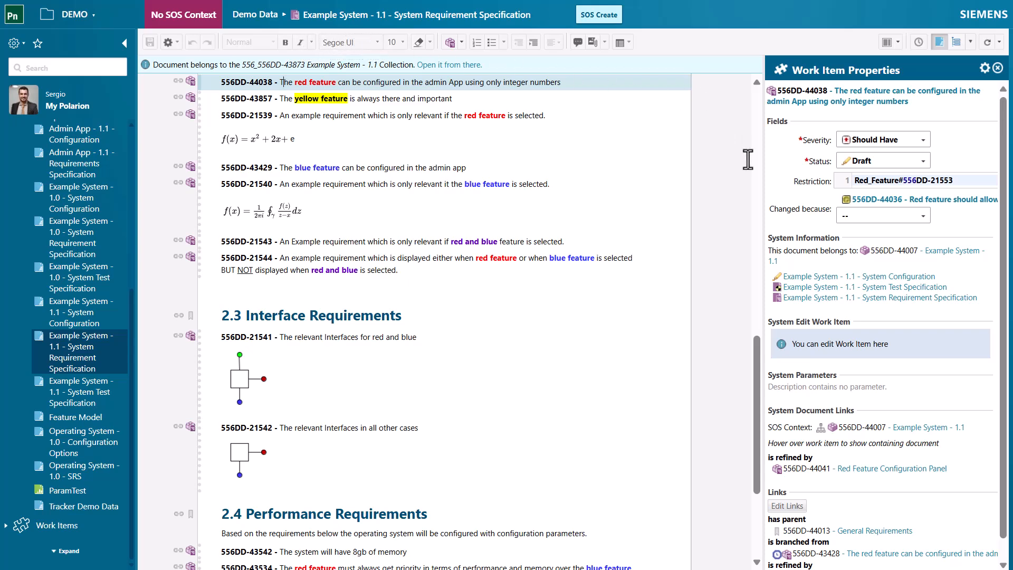
Open the linked user story, return to the Example System 1.1 page, and list the system's suspect work items
left_click(846, 202)
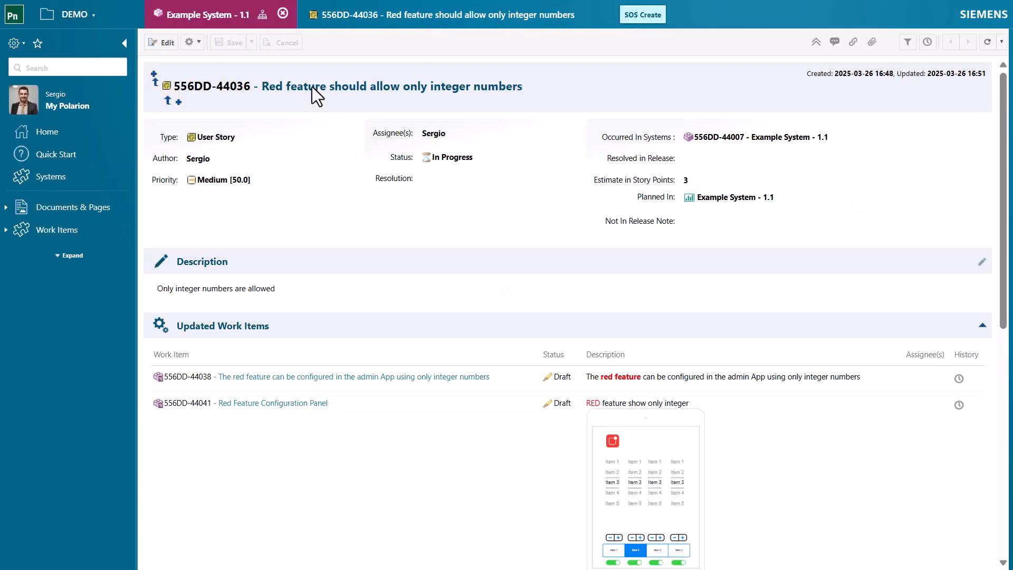
left_click(214, 180)
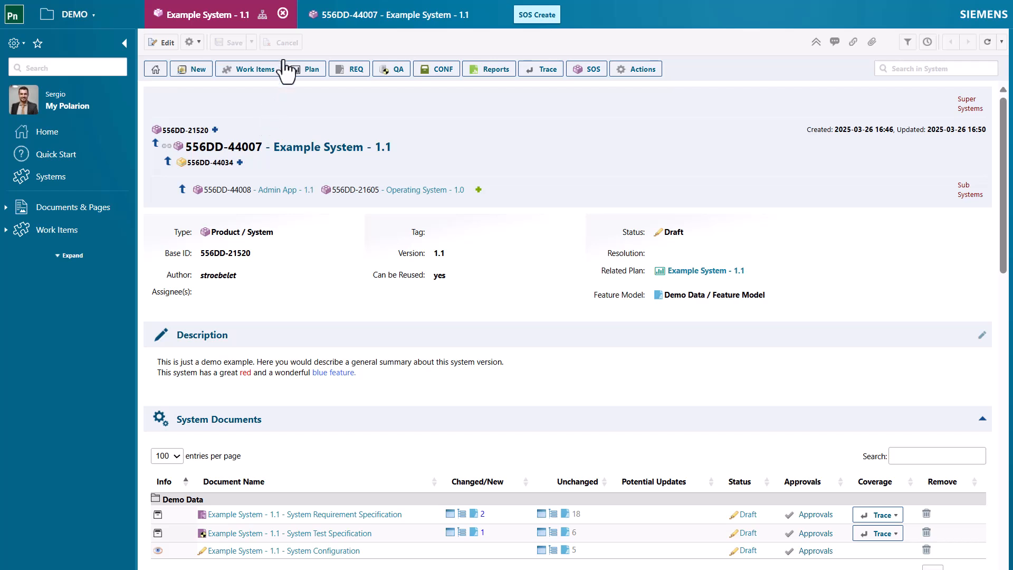
left_click(254, 74)
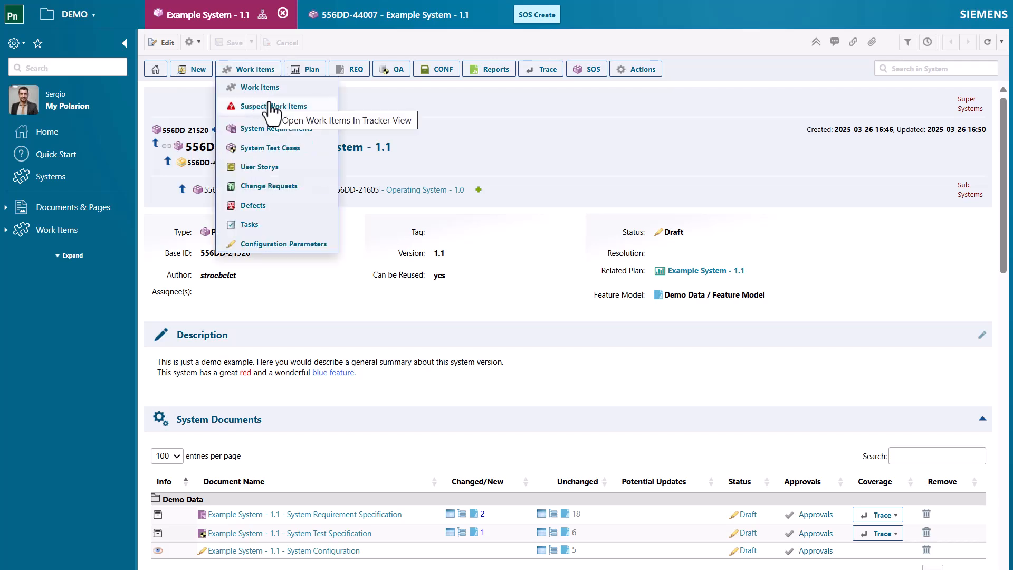
left_click(271, 106)
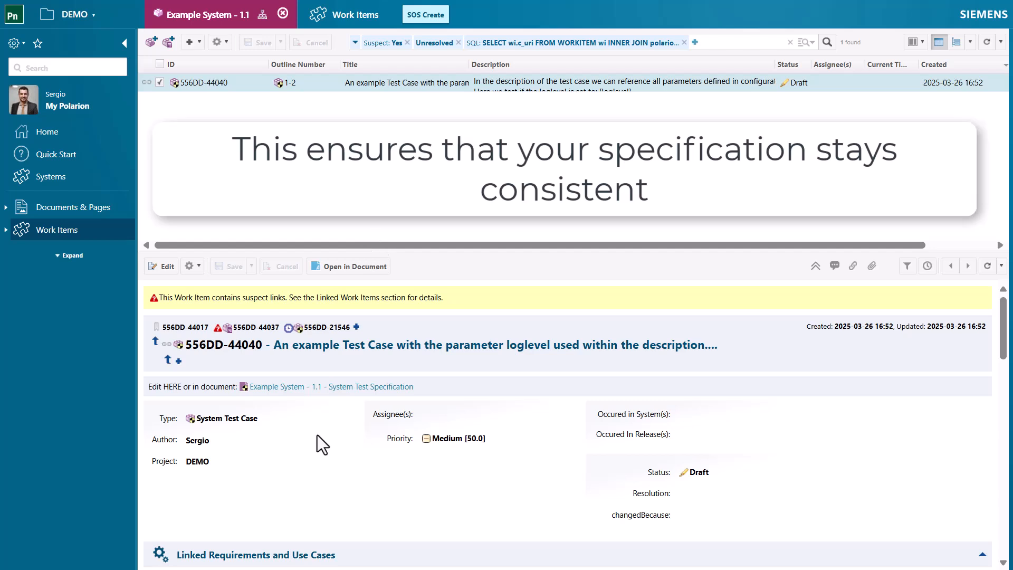
Extend the suspect test case's step description after "test parameter:" to reflect the integer-only change
scroll(317, 454, "down", 3)
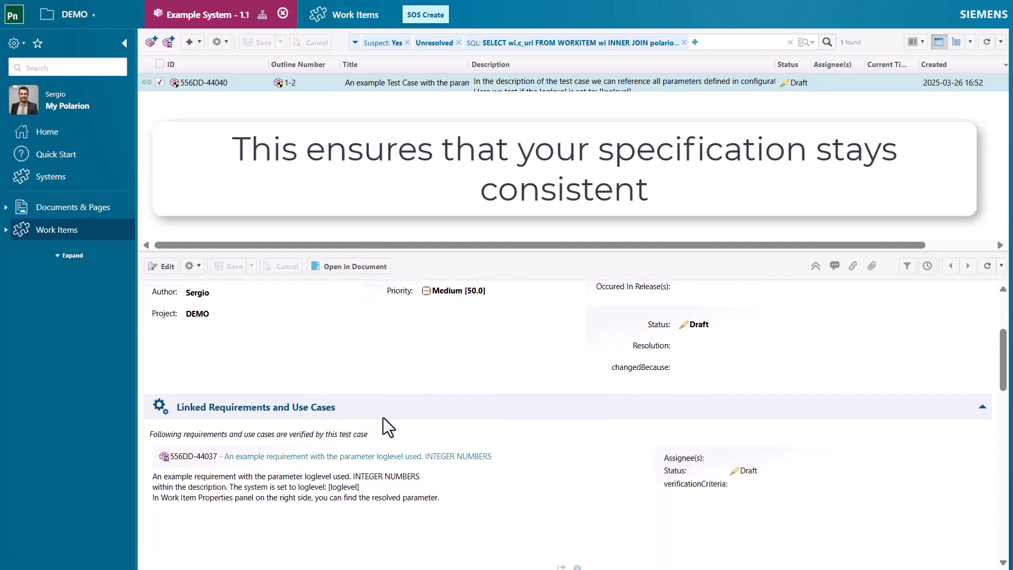
scroll(383, 416, "down", 2)
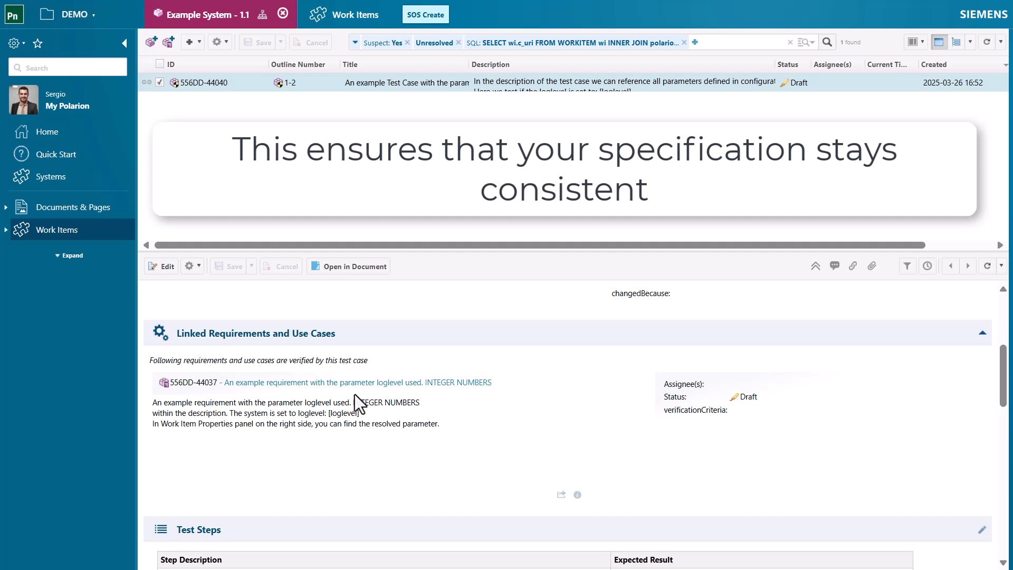
scroll(355, 394, "down", 5)
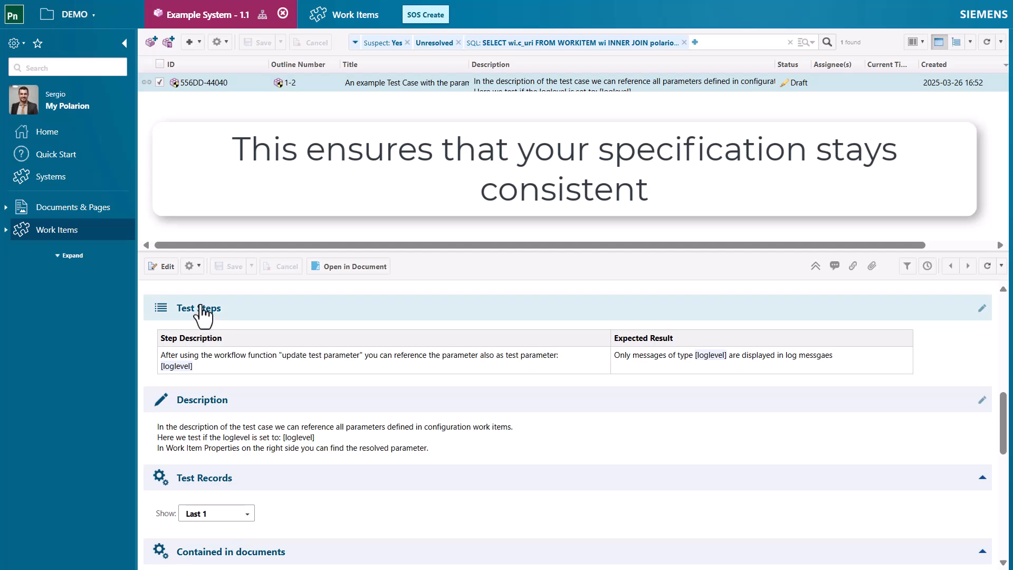
left_click(204, 315)
left_click(570, 380)
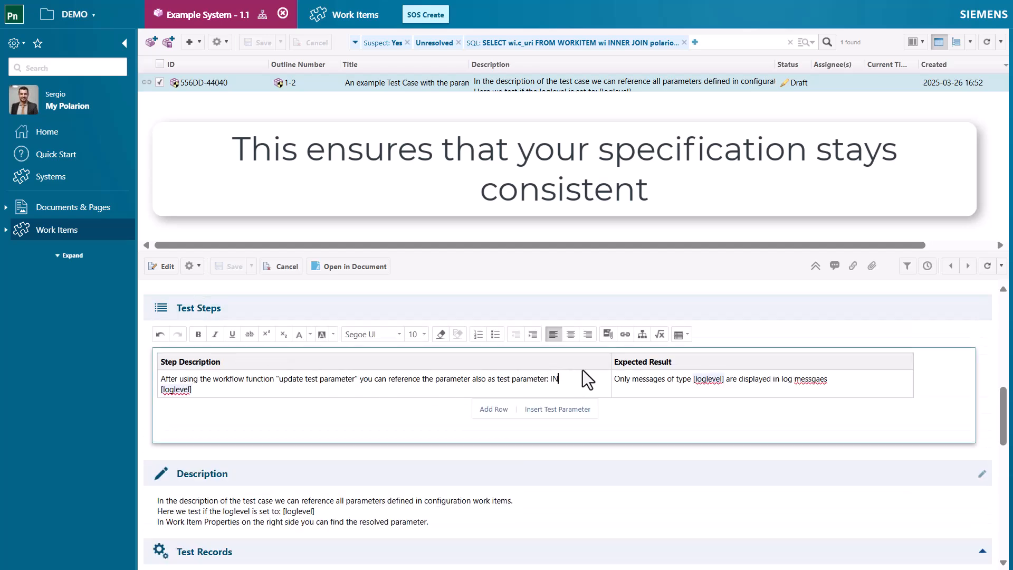
scroll(425, 475, "down", 5)
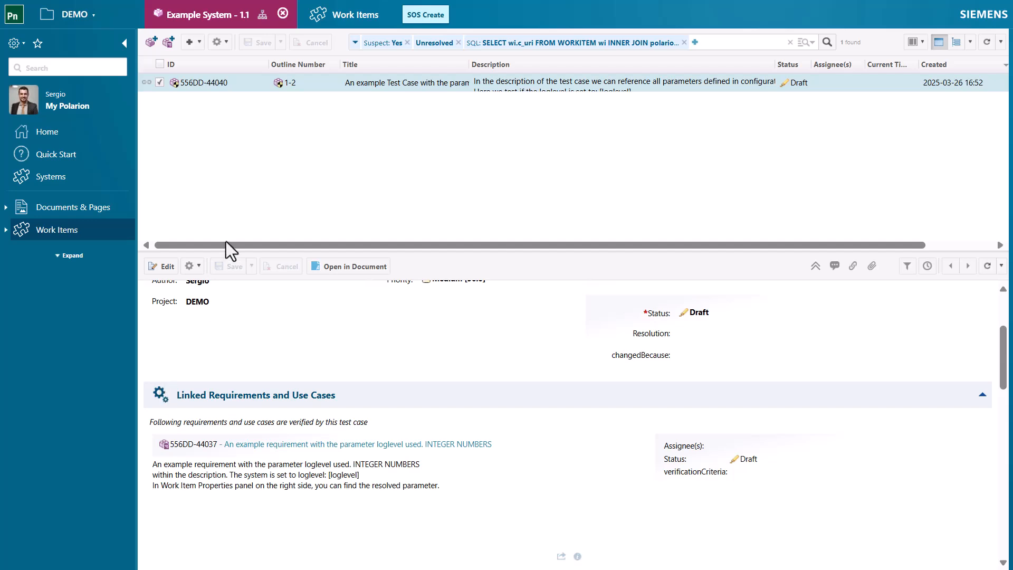
Return to the Example System 1.1 page and list the suspect work items across its sub systems with SOS Suspects
left_click(221, 16)
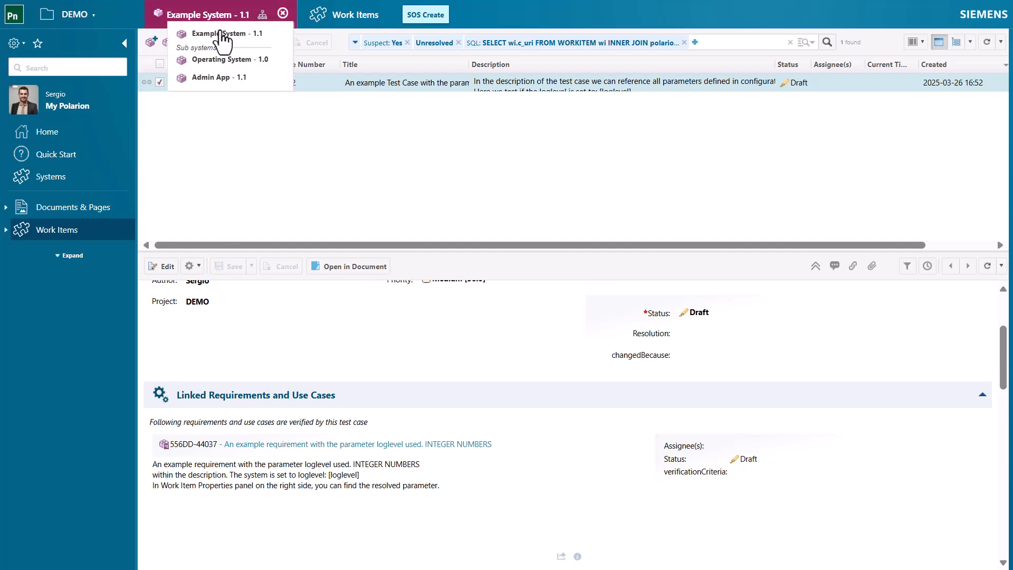
left_click(220, 34)
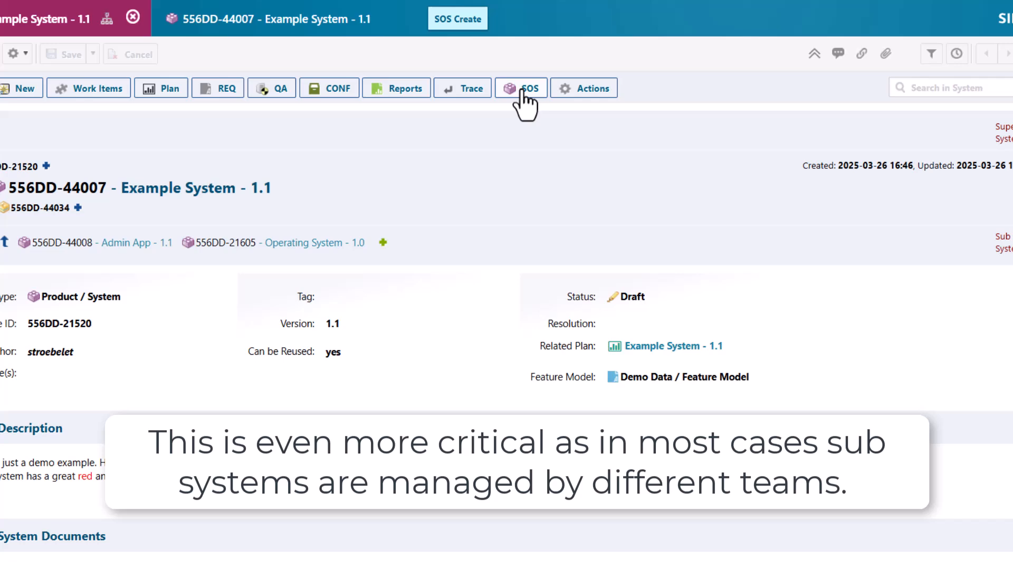
left_click(589, 69)
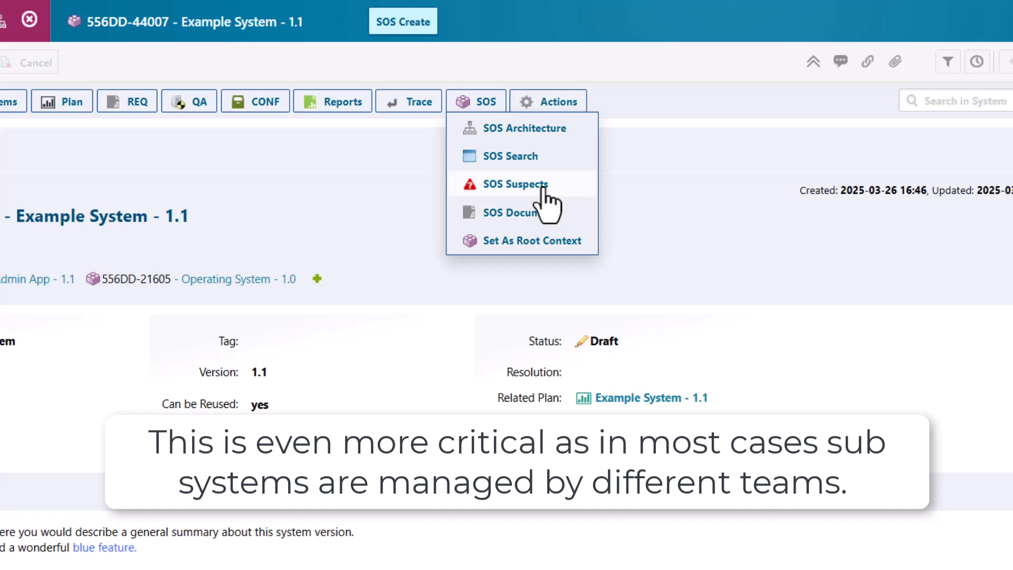
left_click(410, 287)
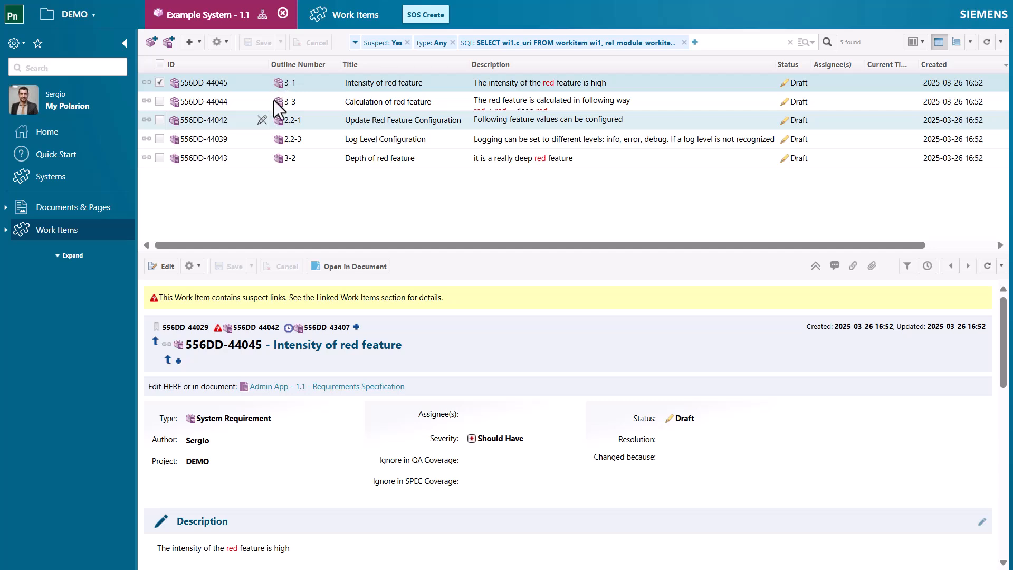
Open the REQ Coverage report for Example System 1.1's System Requirement Specification and review its requirements alongside the linked sub system requirements
left_click(207, 15)
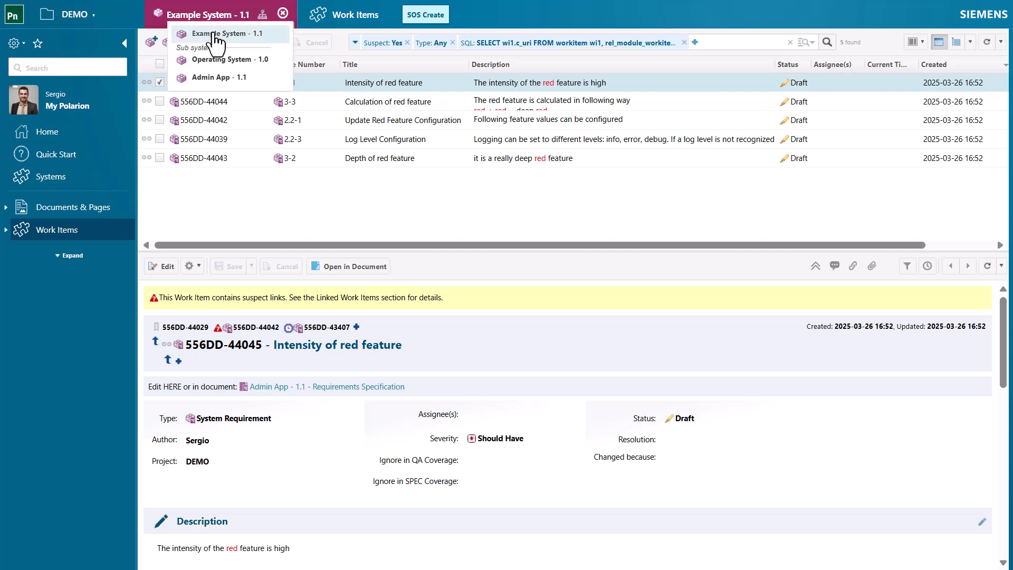
left_click(213, 33)
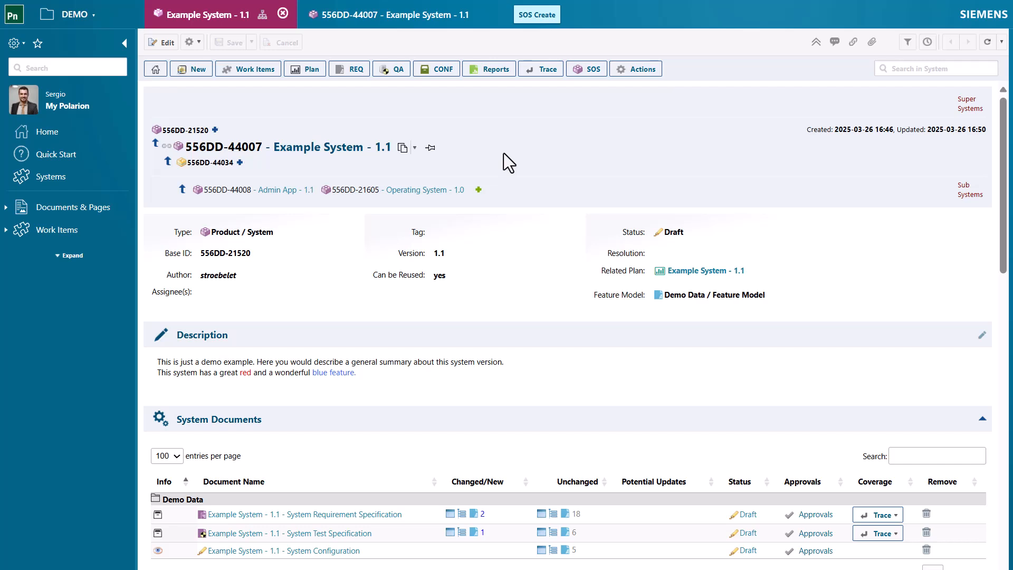
left_click(579, 227)
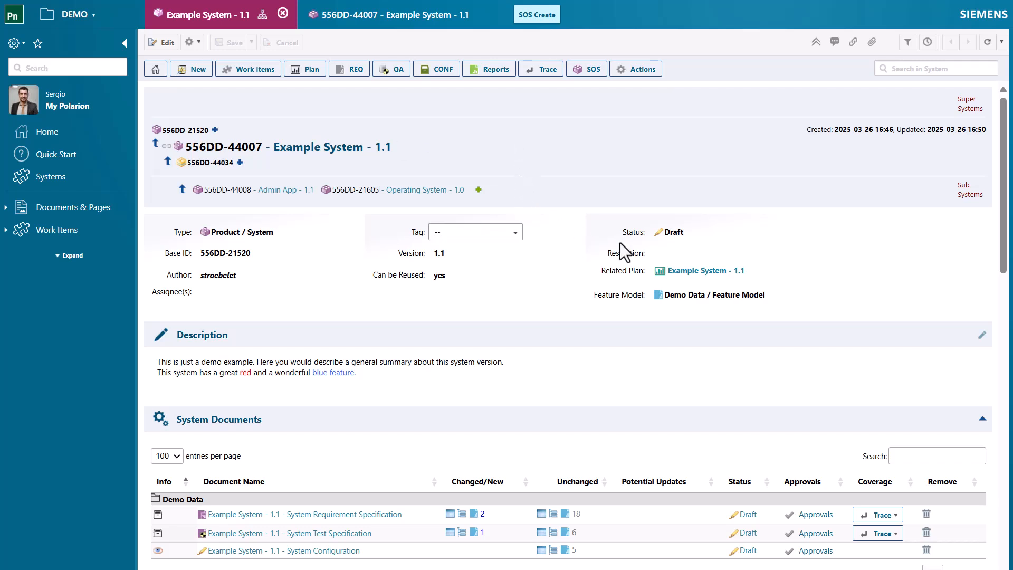
left_click(882, 515)
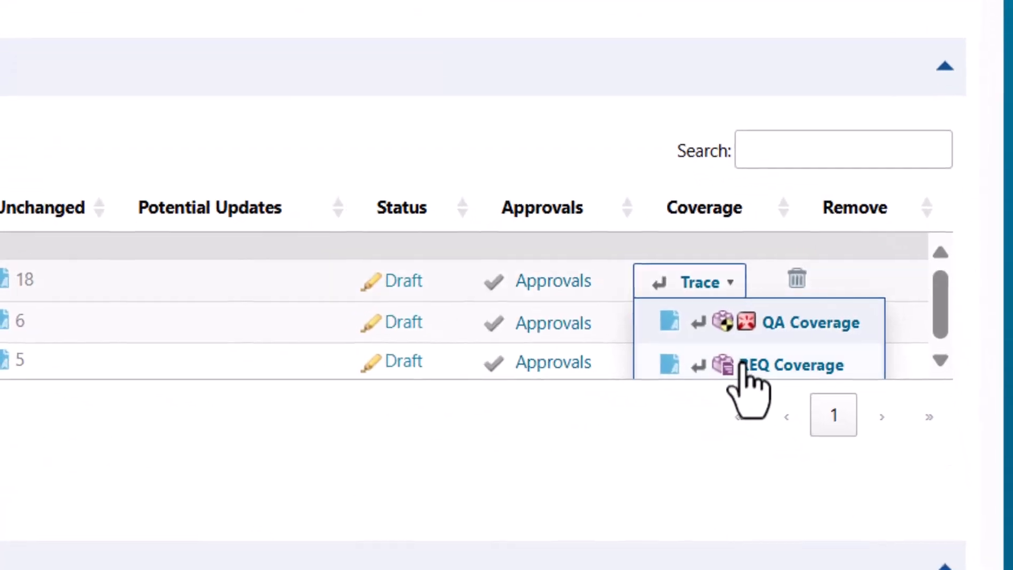
left_click(775, 369)
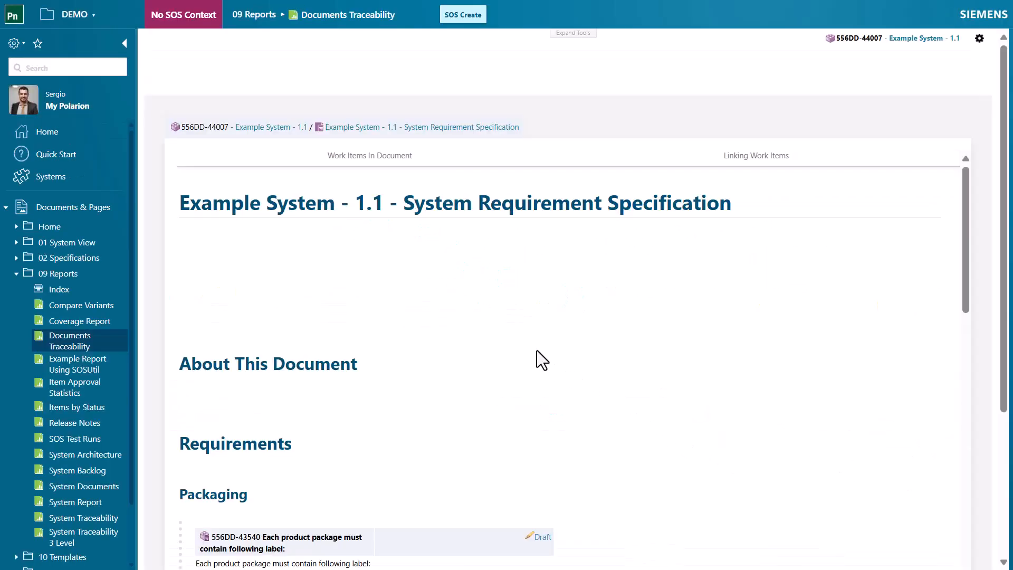
scroll(523, 352, "down", 5)
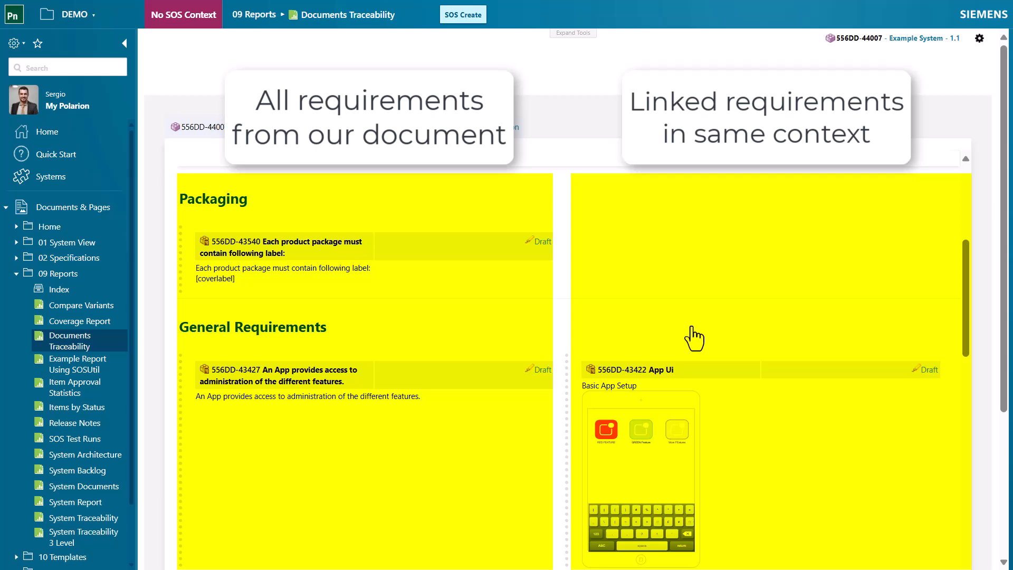
scroll(654, 324, "down", 5)
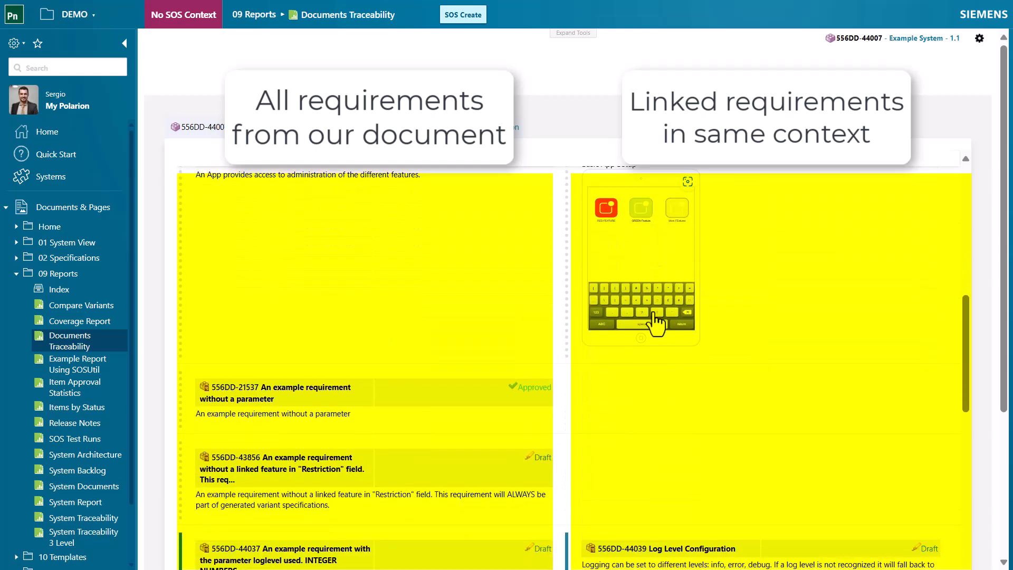
scroll(596, 319, "down", 2)
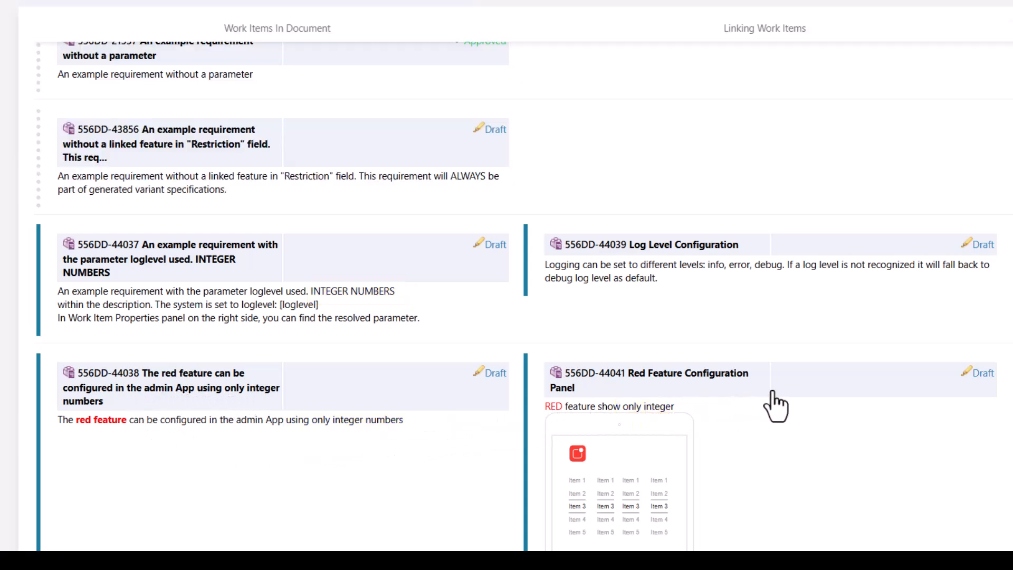
scroll(707, 359, "down", 2)
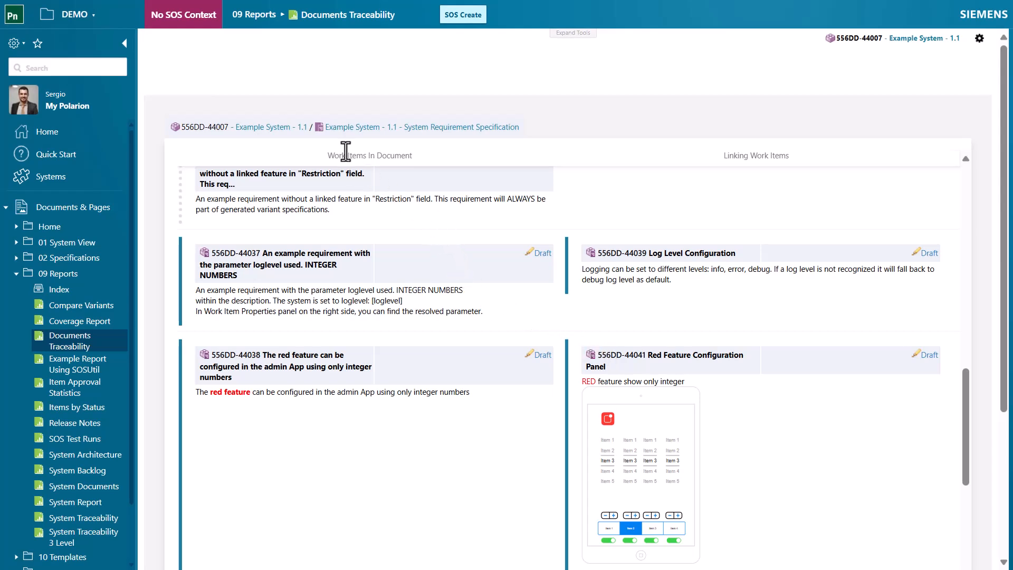
Review the REQ Coverage report for the previous version's System Requirement Specification, Example System 1.0, and return to that version's system page
left_click(287, 140)
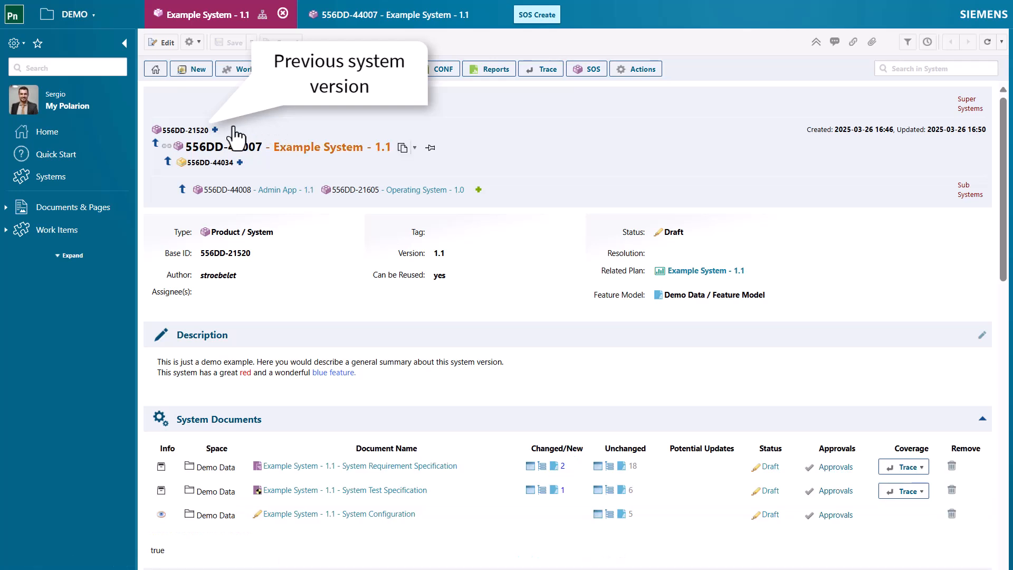
left_click(185, 132)
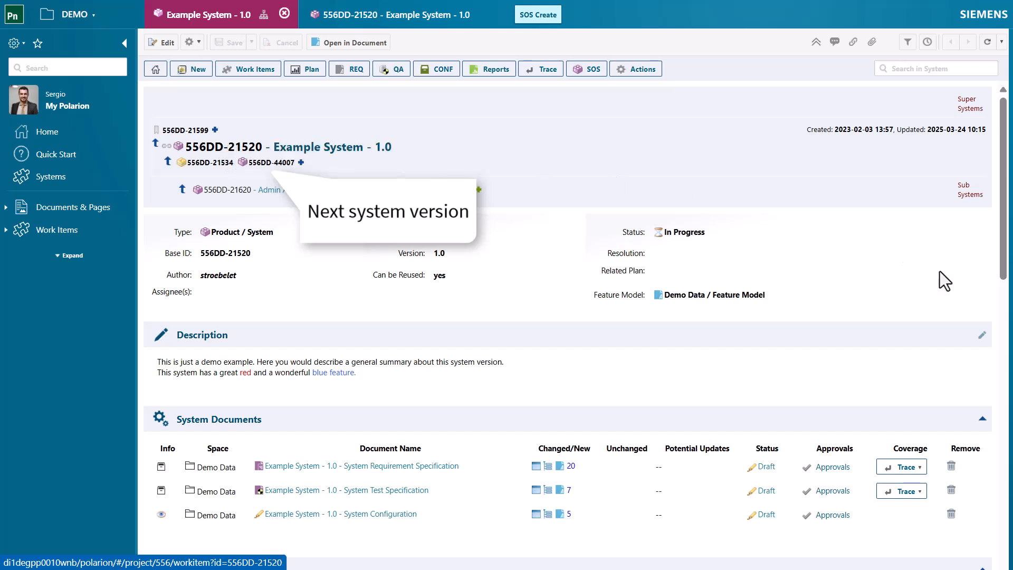
left_click(914, 468)
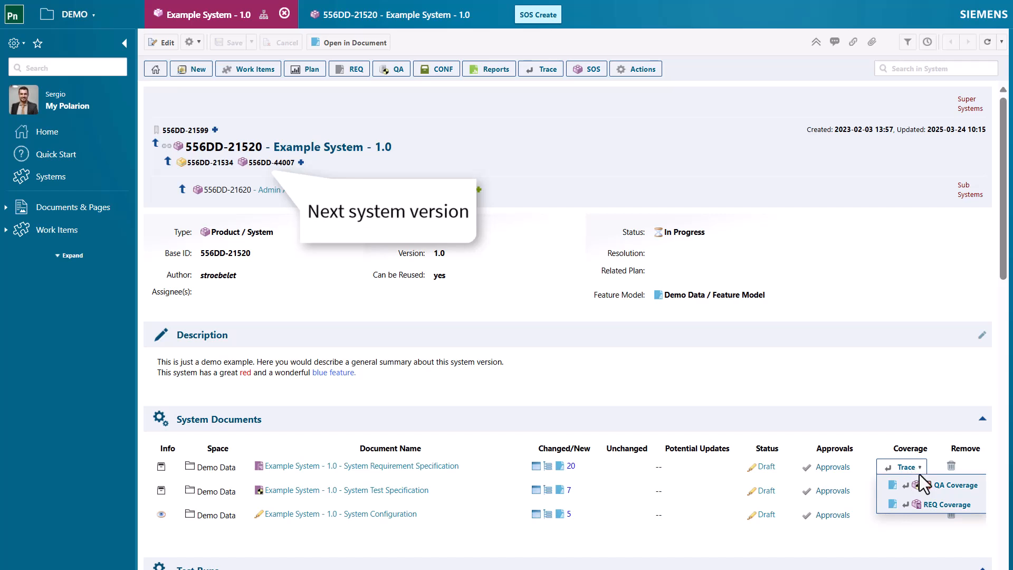
left_click(939, 505)
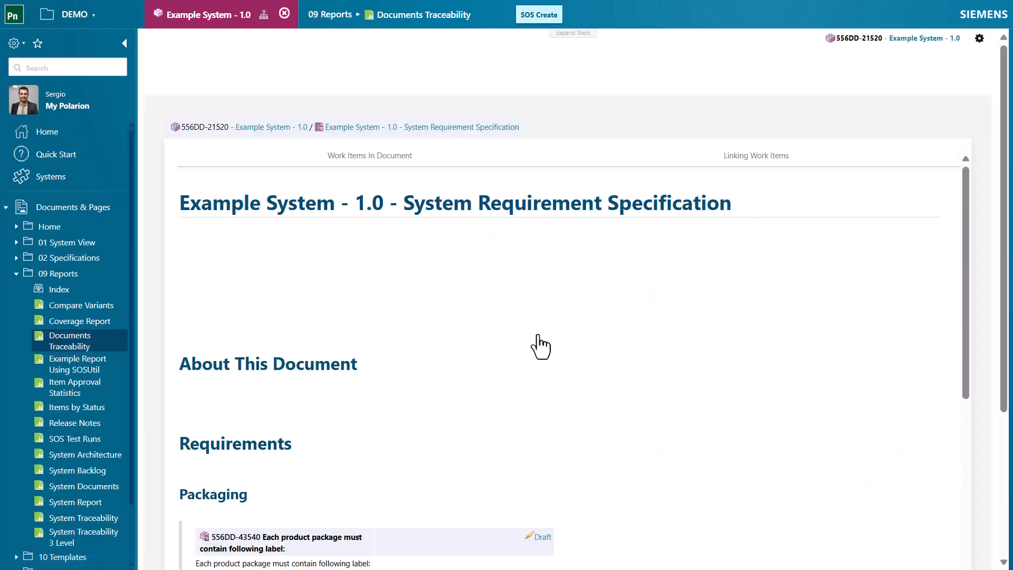
scroll(609, 318, "down", 15)
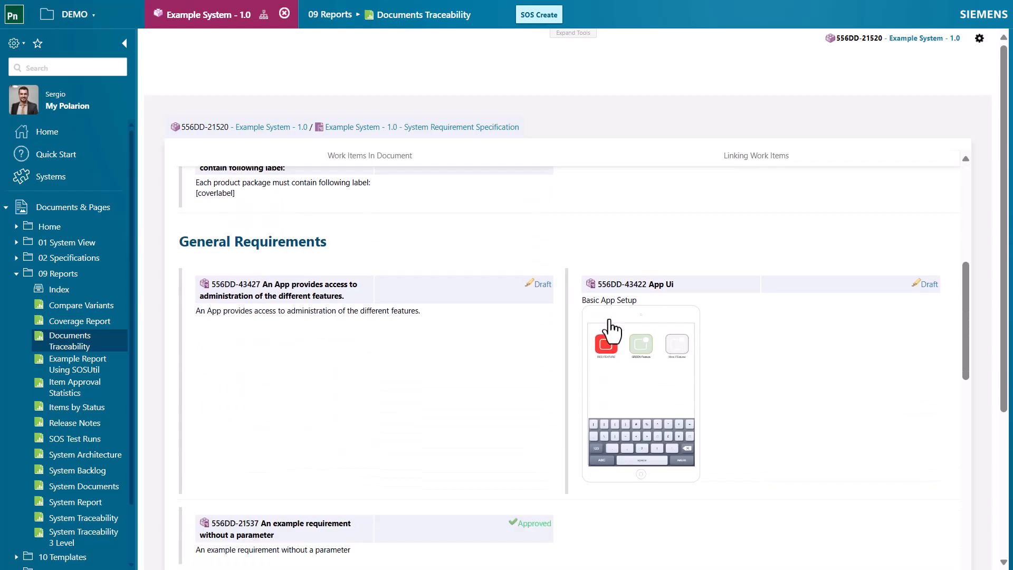
scroll(612, 331, "down", 5)
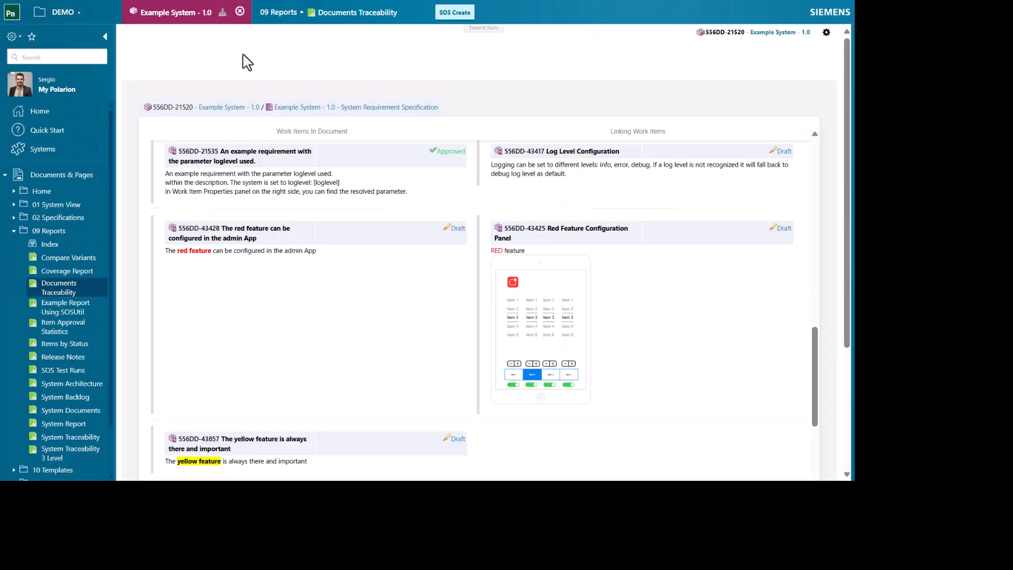
left_click(222, 107)
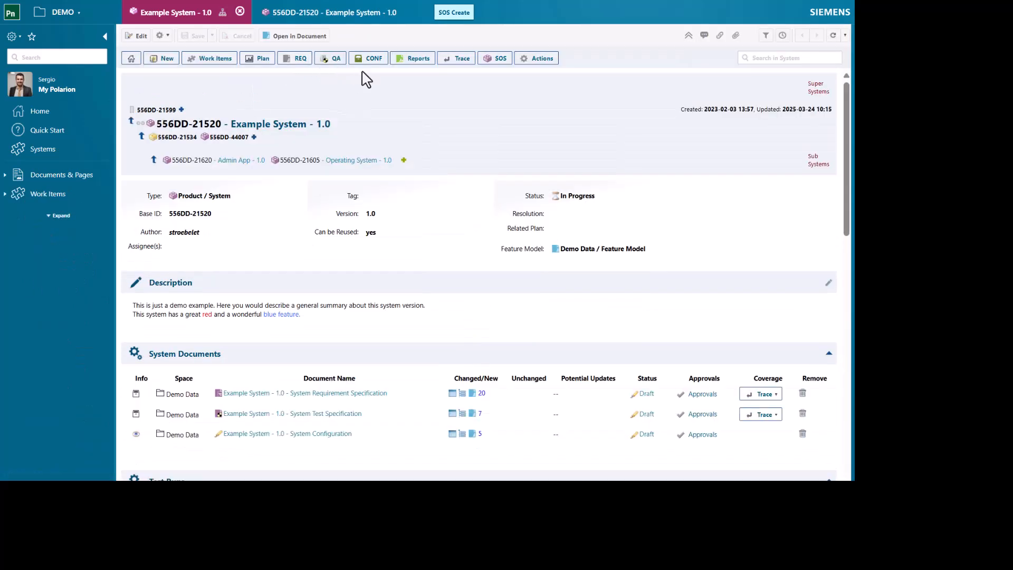